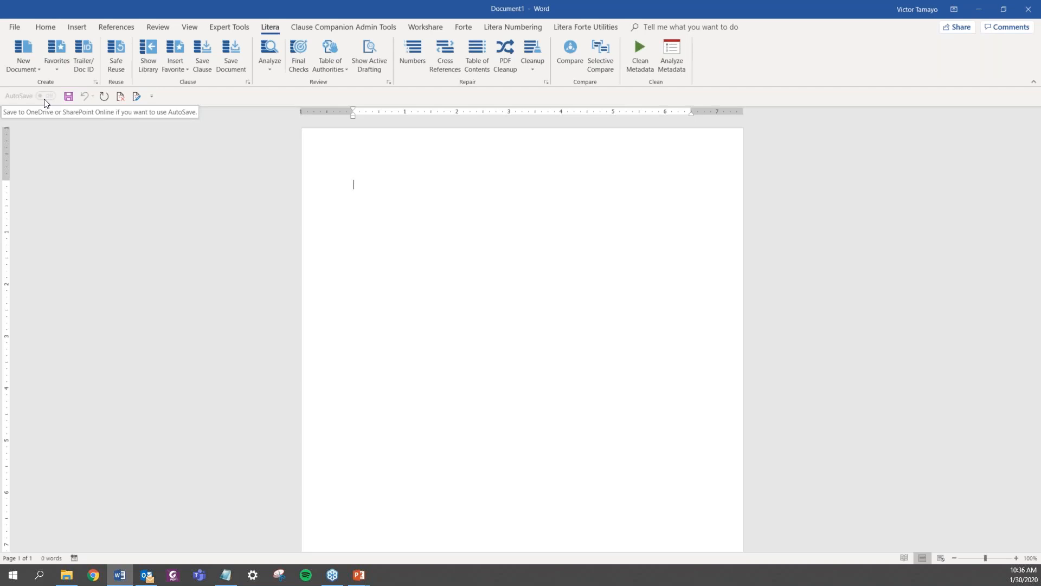
Create a new document from the Master Services Agreement favorite
left_click(64, 69)
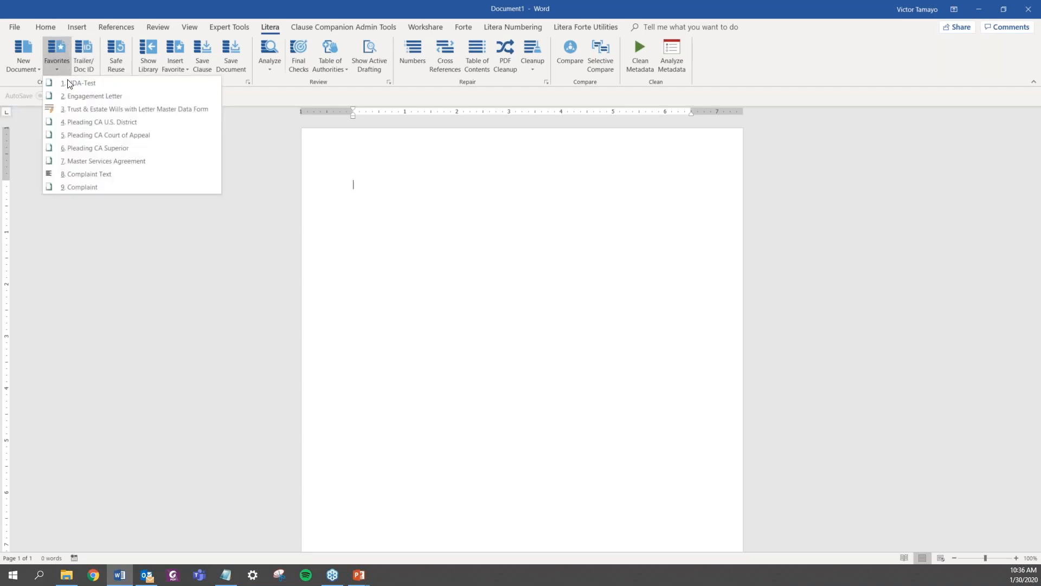
left_click(112, 155)
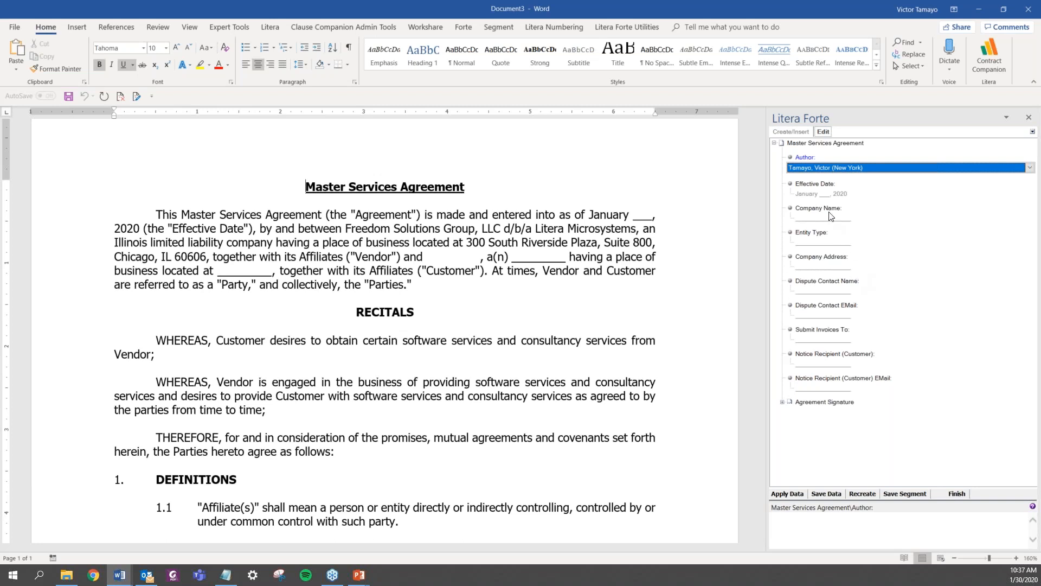
Set the agreement's effective date to January 30, 2020 and enter ABC Company as the company name
left_click(829, 198)
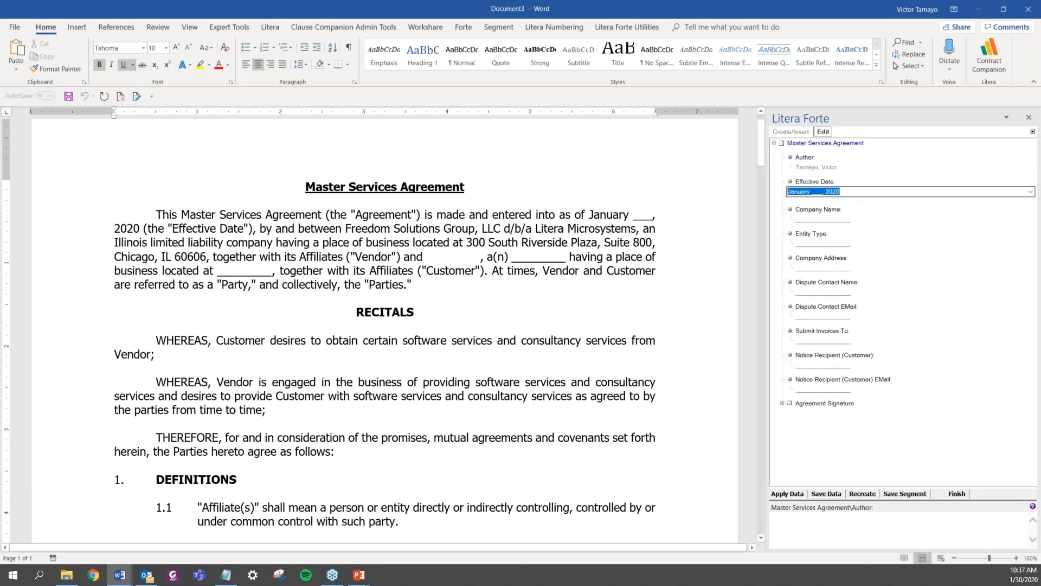
left_click(1030, 191)
left_click(900, 218)
left_click(826, 221)
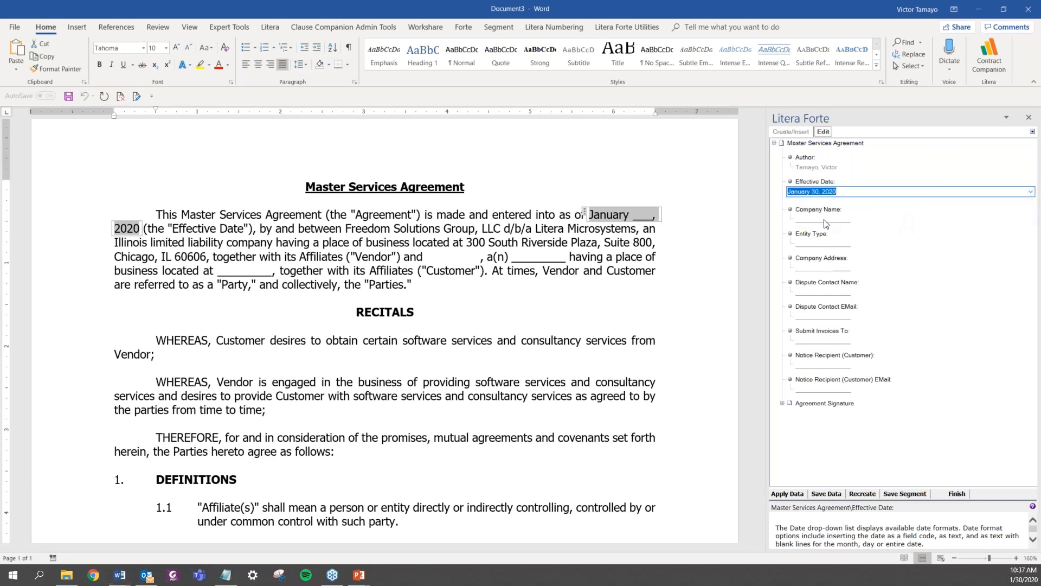
type("ABC Company")
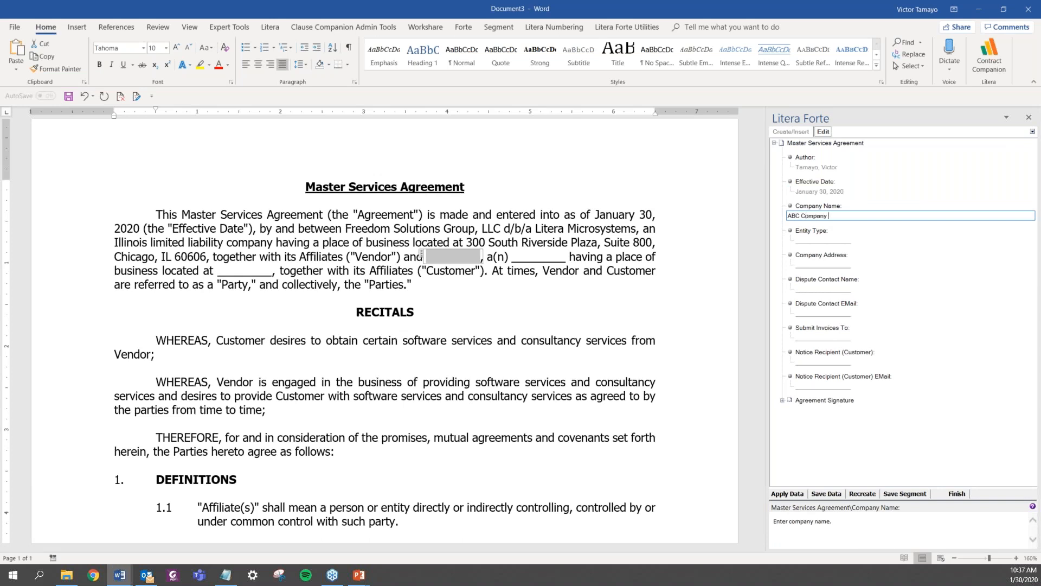
key("Tab")
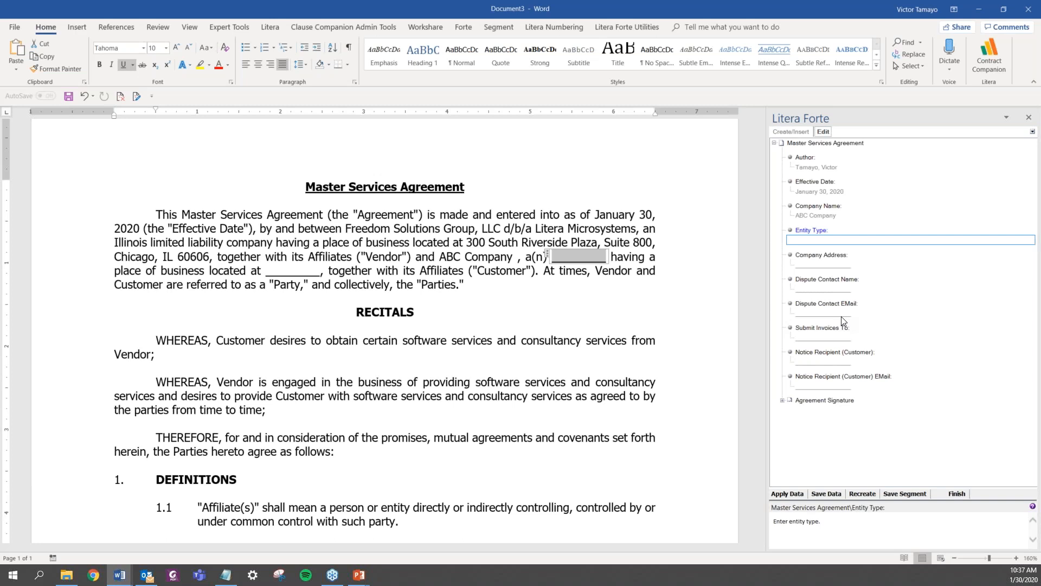
Fill in the agreement fields by applying the saved data record Master Services Agreement Data 1
left_click(792, 491)
left_click(532, 250)
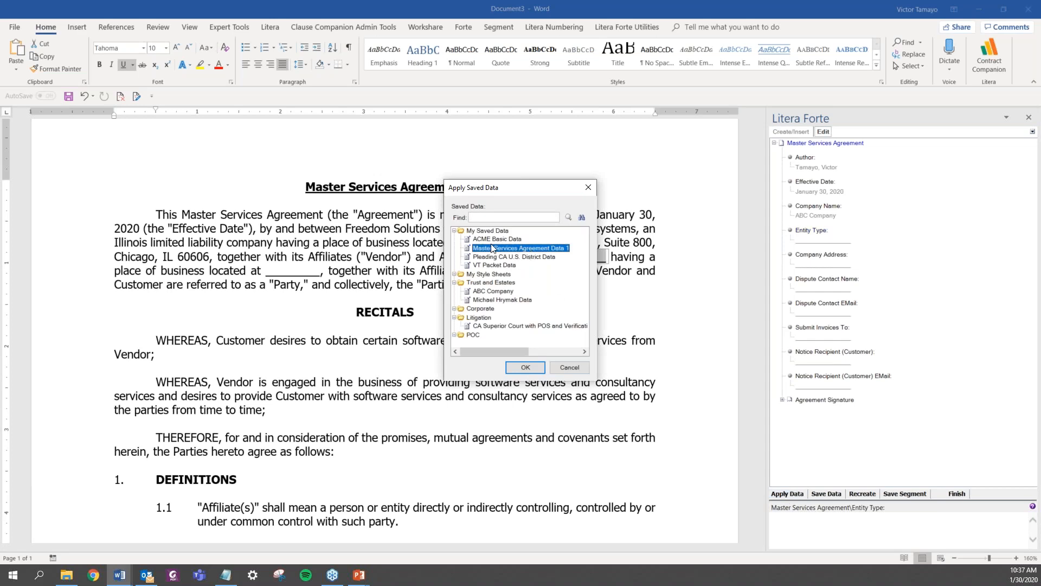
left_click(531, 369)
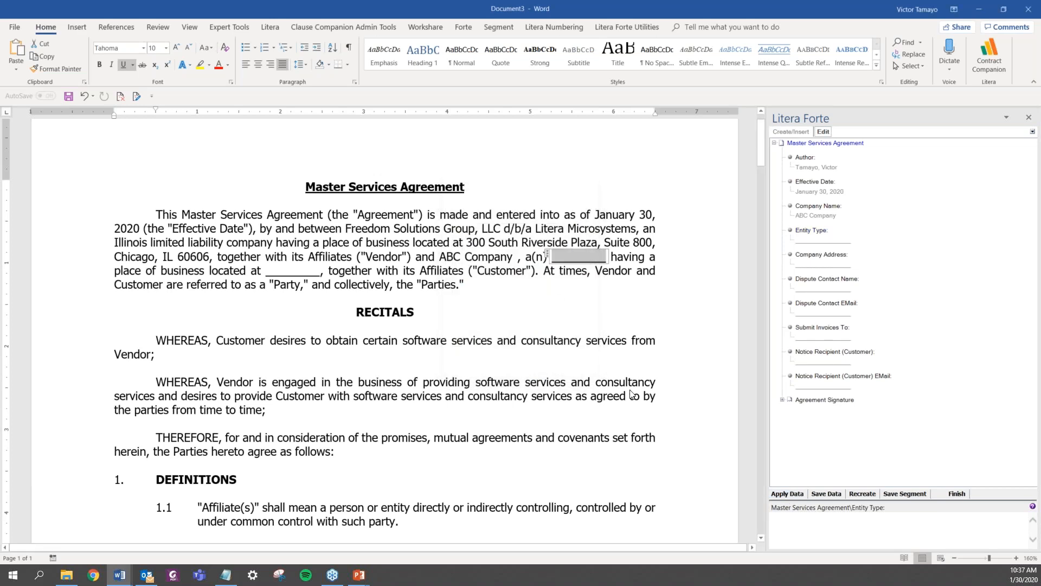
left_click(776, 240)
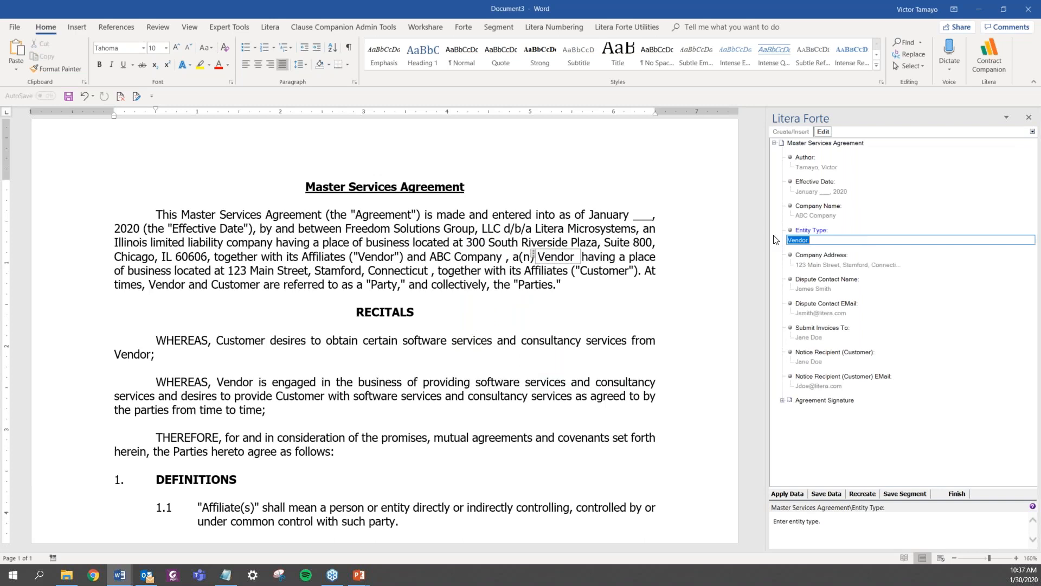
Set the effective date to the plain-text January 30, 2020 option and finish the agreement form
left_click(827, 193)
left_click(1030, 193)
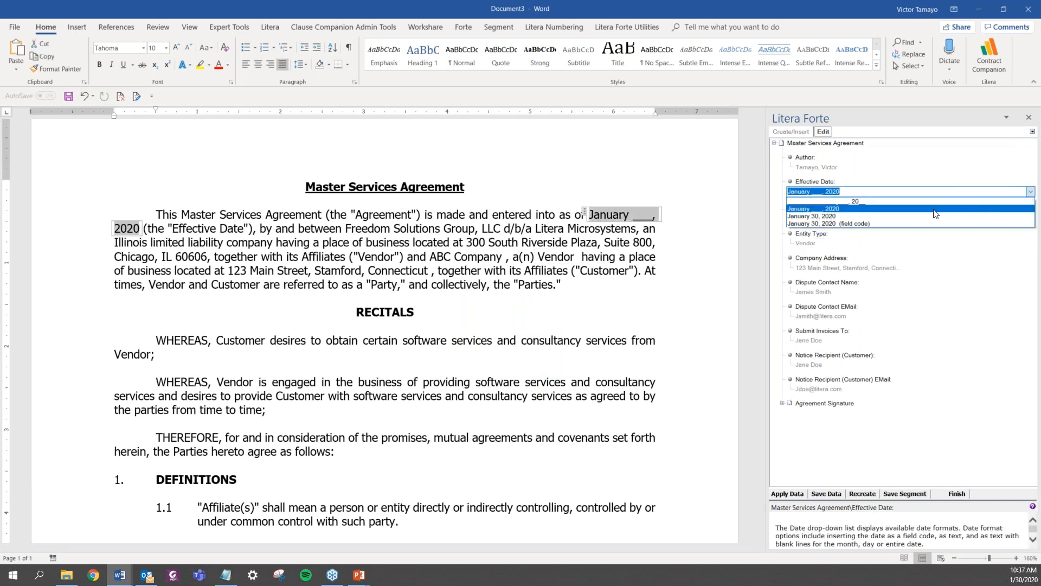
left_click(898, 217)
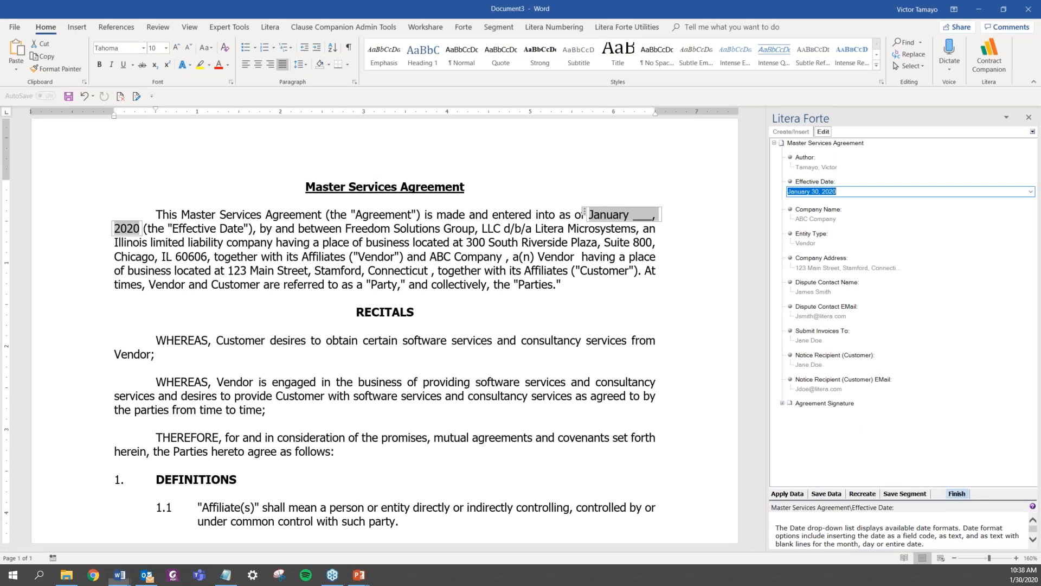
Show the clause library and expand the MSA folder inside Lifecycle under Practice Areas
left_click(275, 26)
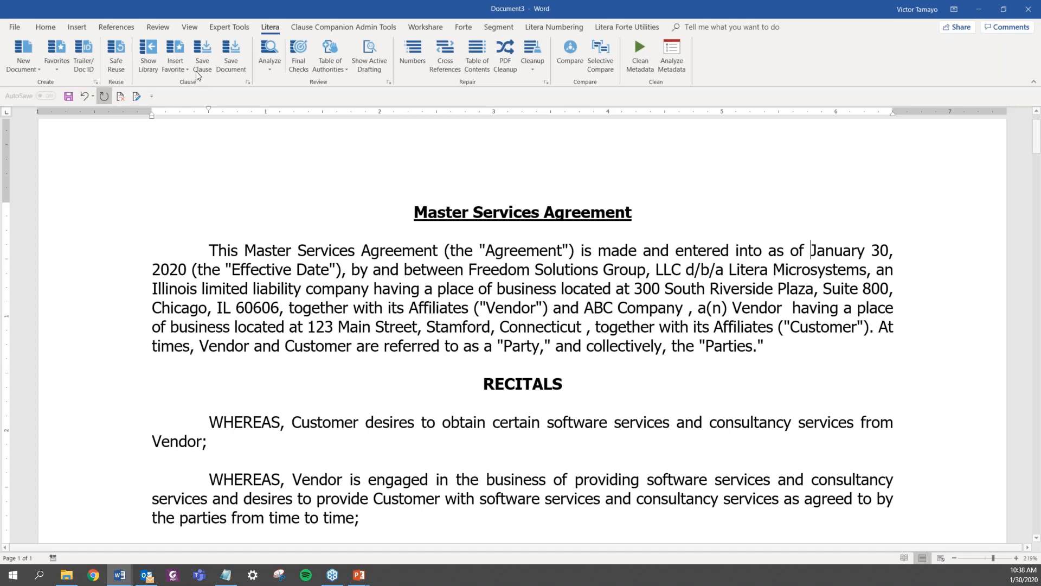
left_click(142, 70)
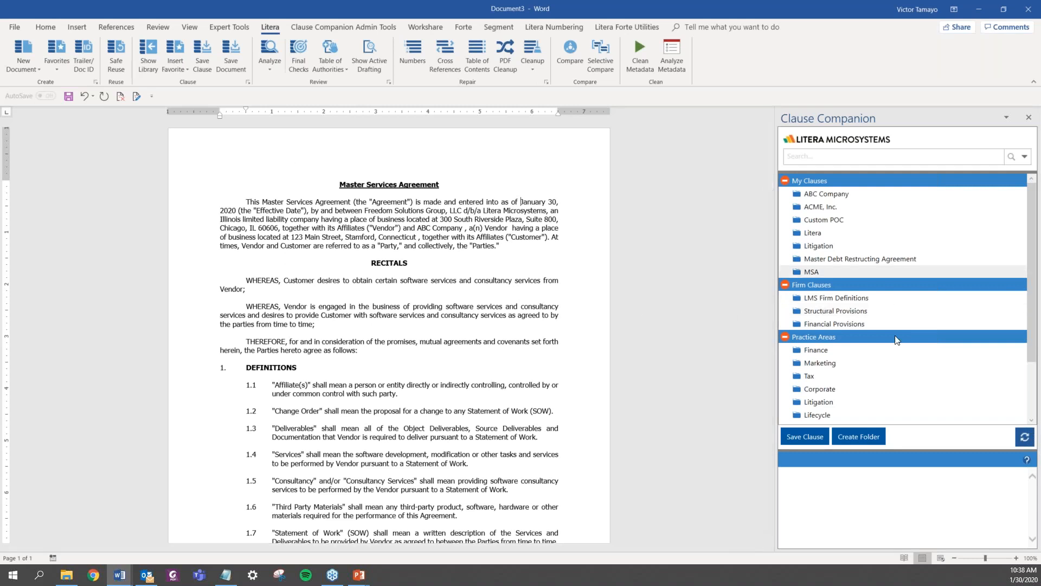
scroll(1034, 324, "down", 2)
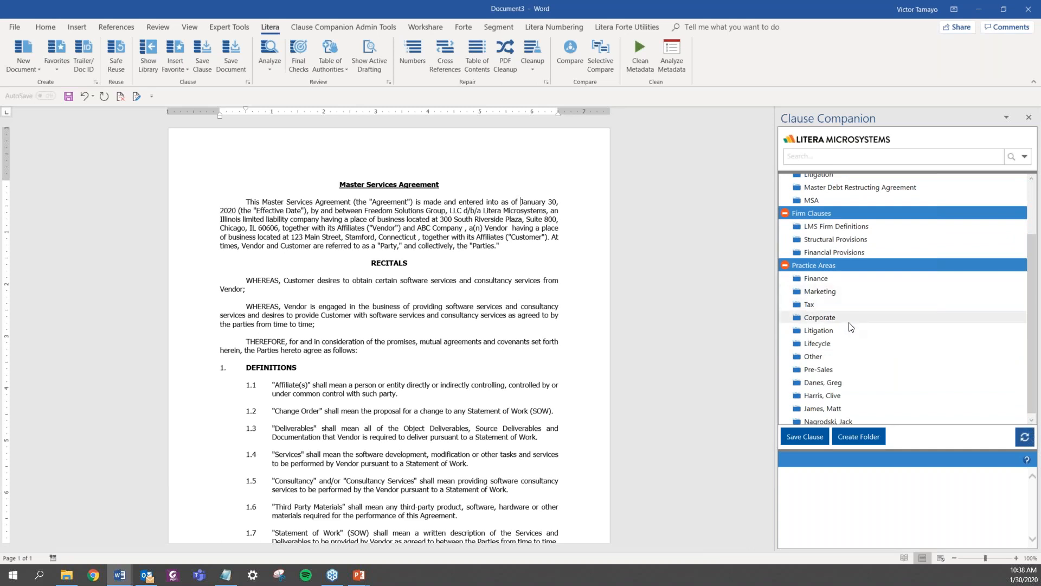
left_click(828, 345)
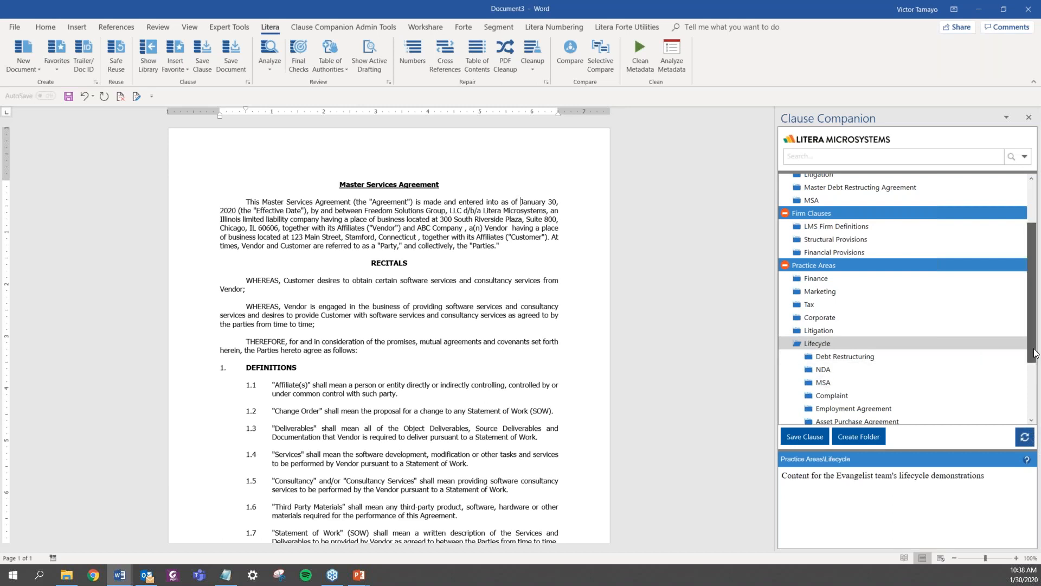
scroll(1032, 351, "down", 1)
left_click(822, 344)
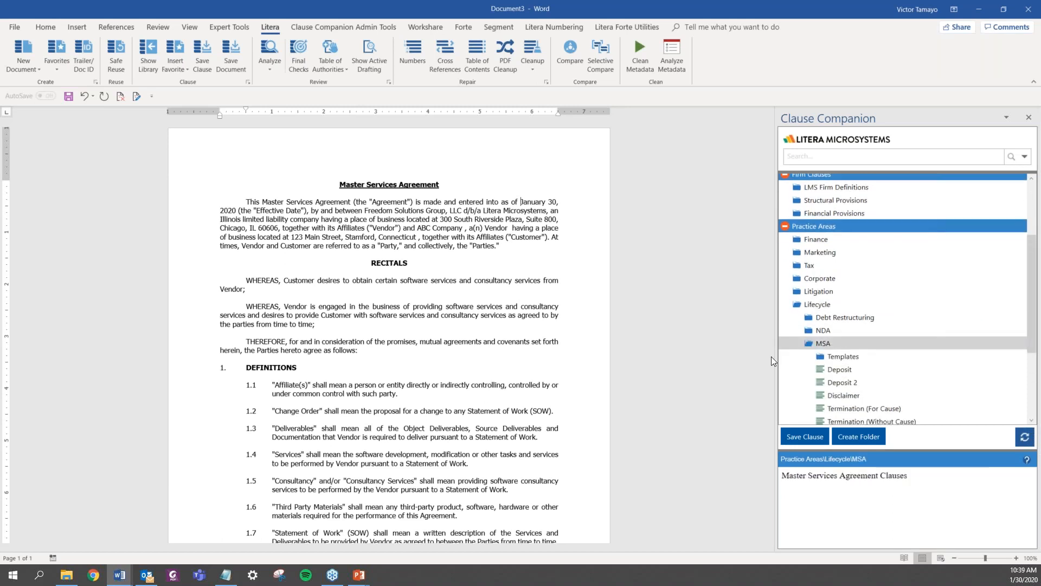
Insert the Deposit clause from the MSA folder as a new paragraph after 4.2 in Payment Terms
scroll(424, 353, "down", 1)
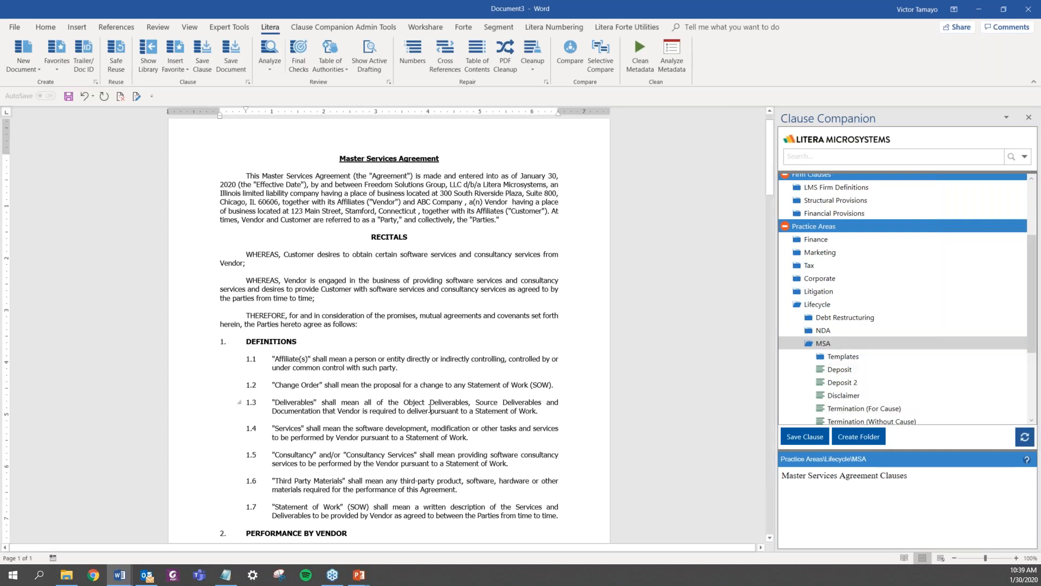
scroll(427, 406, "down", 1)
scroll(426, 405, "down", 10)
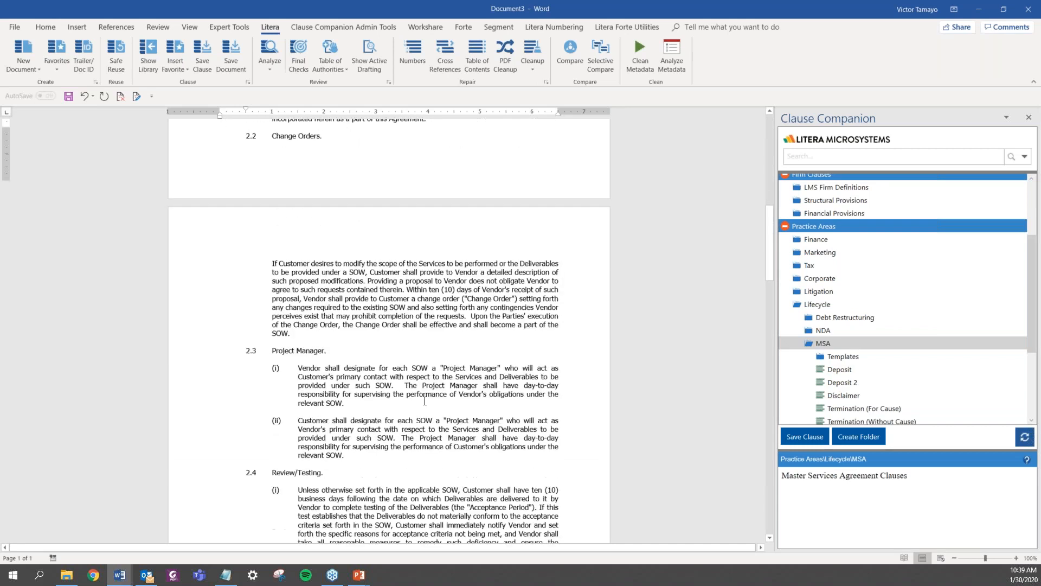
scroll(425, 398, "down", 10)
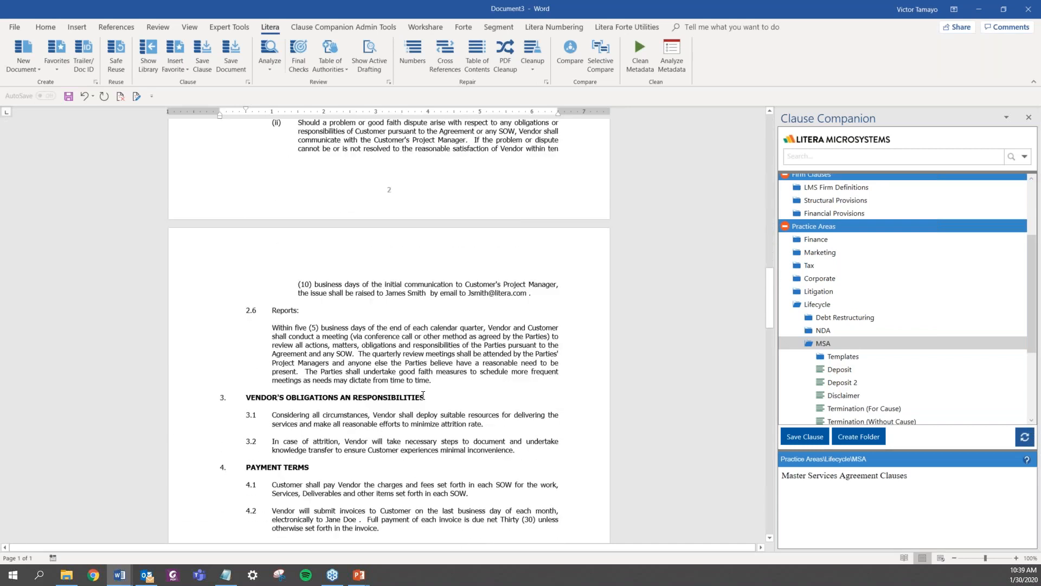
left_click(388, 400)
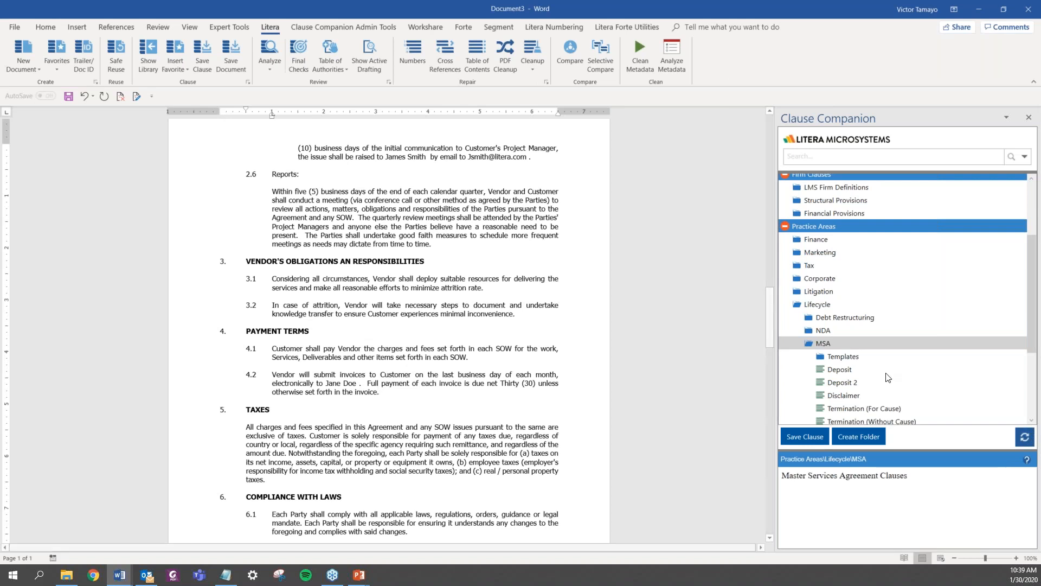
left_click(842, 370)
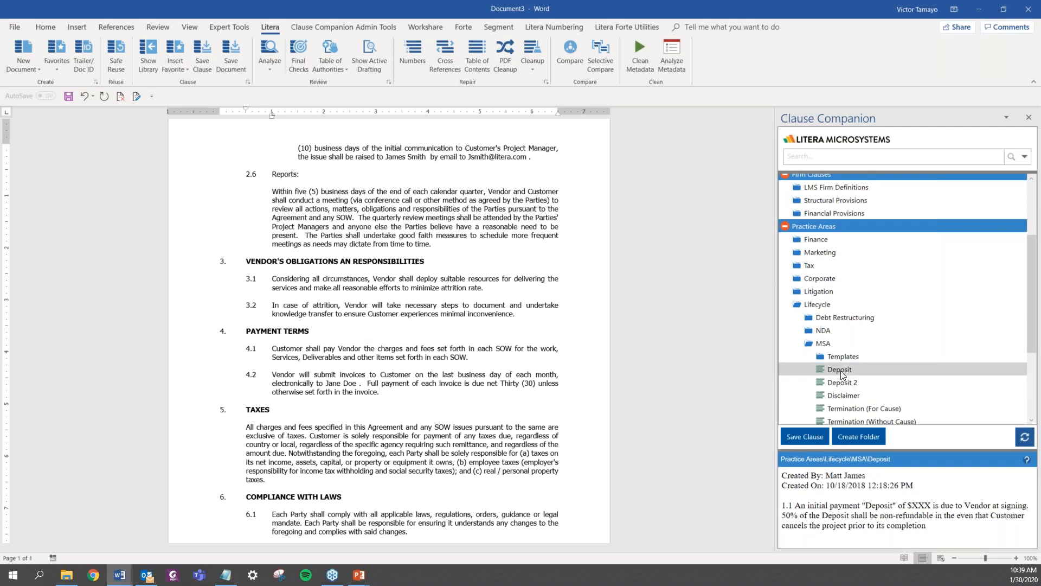
left_click(408, 400)
left_click_drag(393, 387, 393, 388)
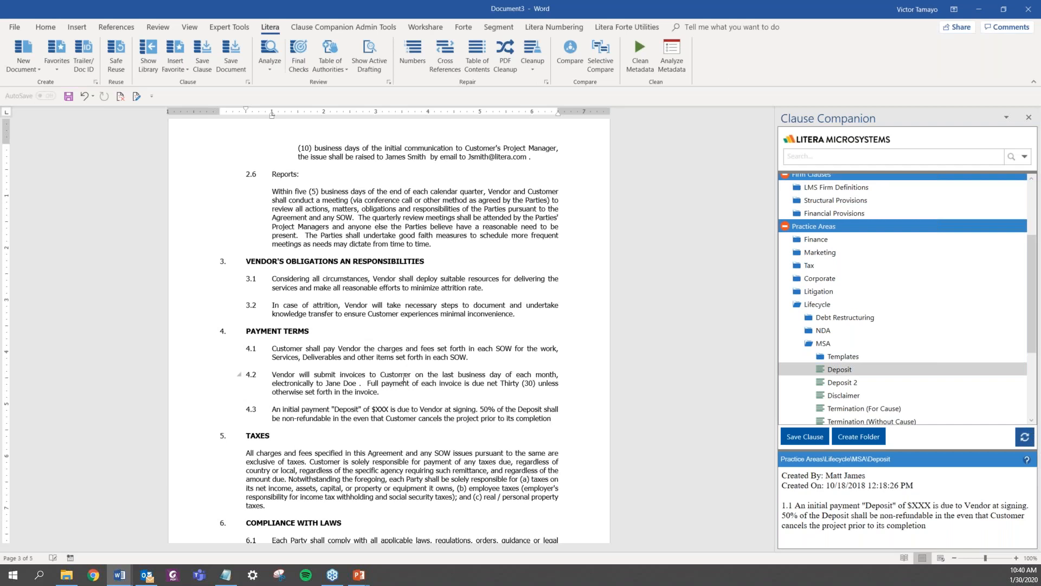
Insert the Termination (For Cause) and Termination (Without Cause) clauses at the end of section 12, Term, and close the clause library
scroll(402, 377, "down", 1)
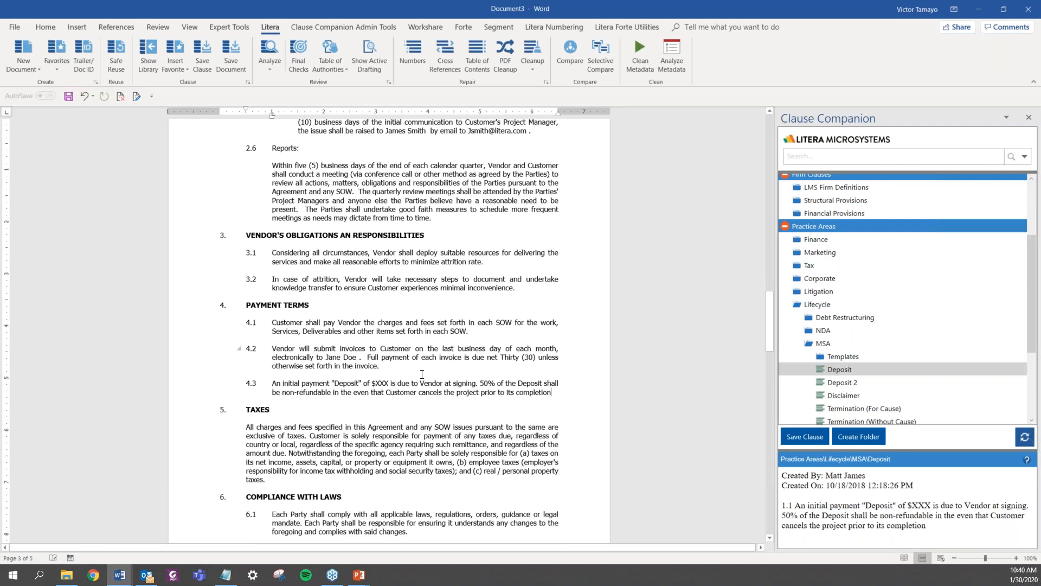
left_click_drag(769, 327, 763, 451)
left_click(516, 384)
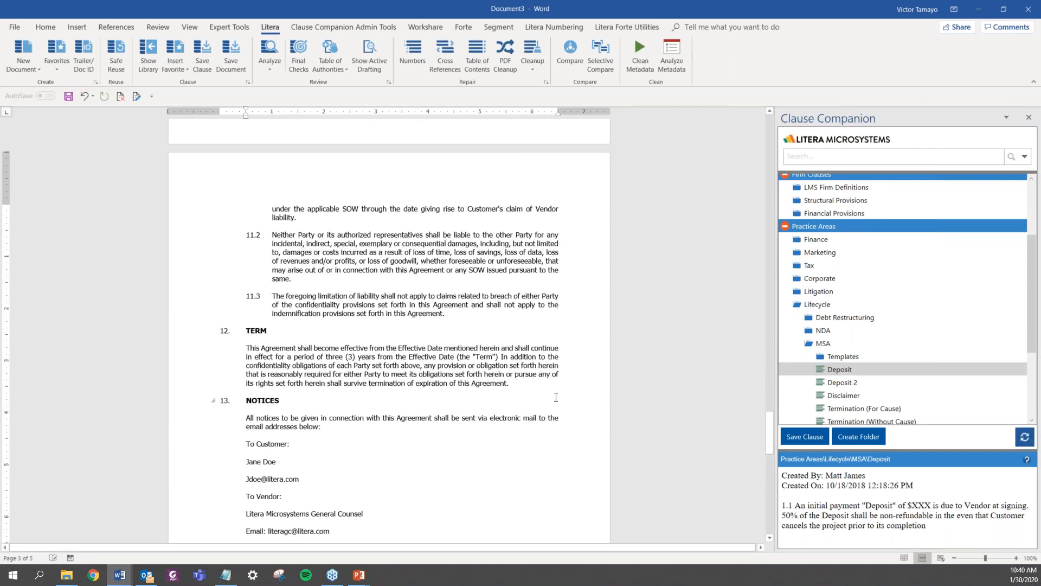
scroll(867, 387, "down", 1)
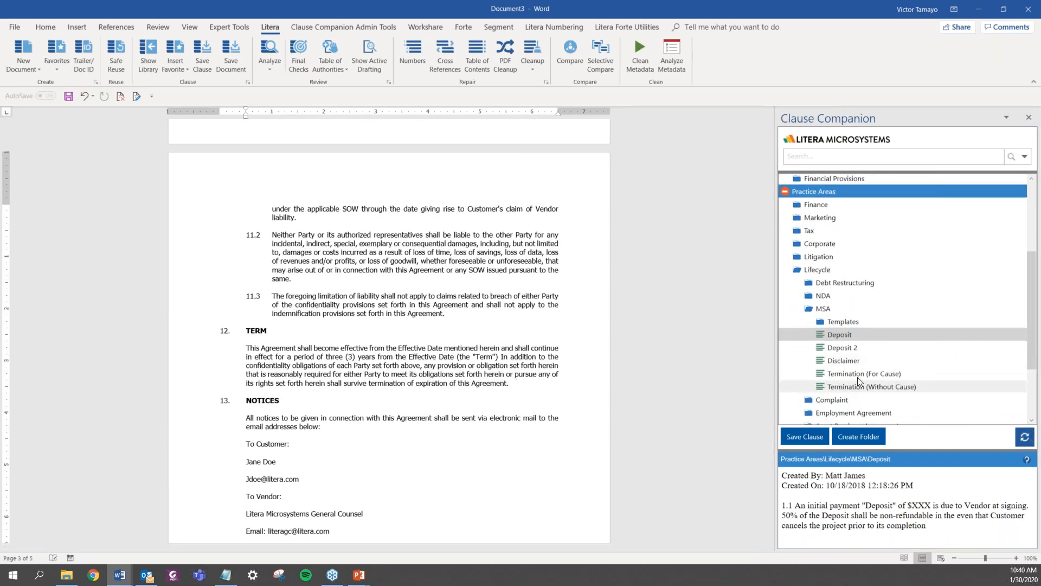
left_click(782, 375)
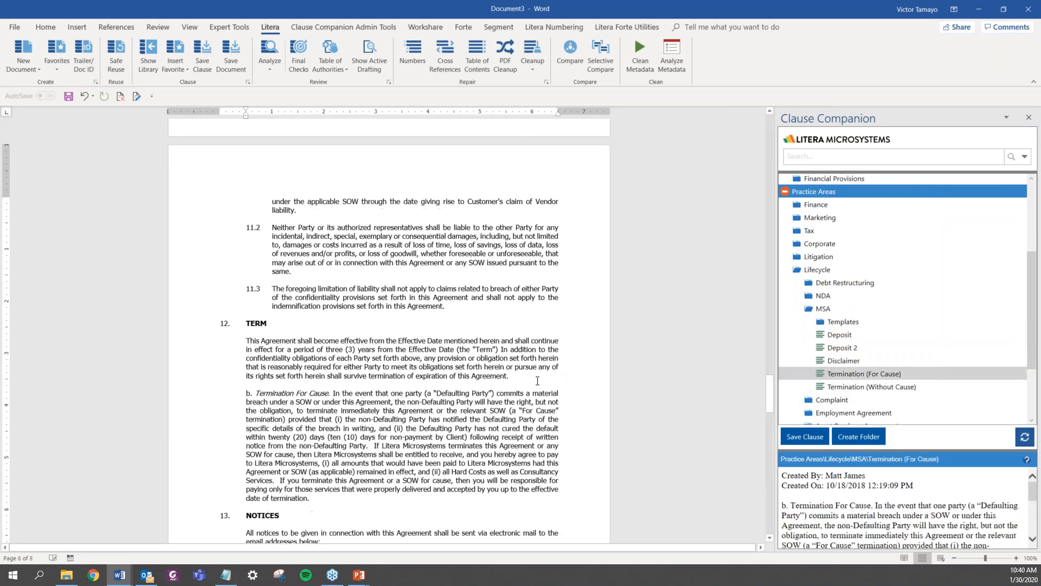
left_click(781, 387)
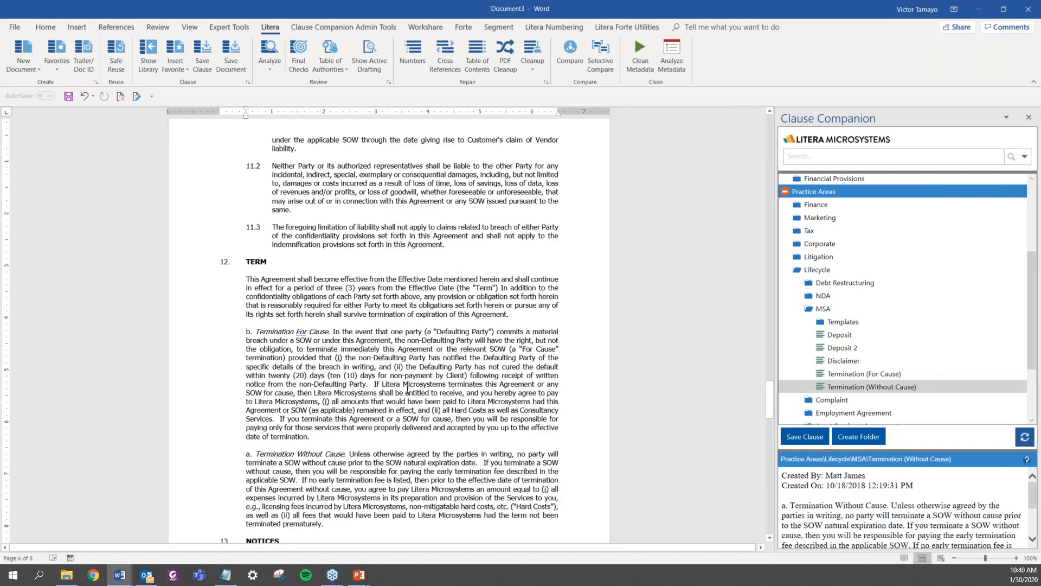
scroll(408, 388, "down", 1)
scroll(407, 380, "down", 1)
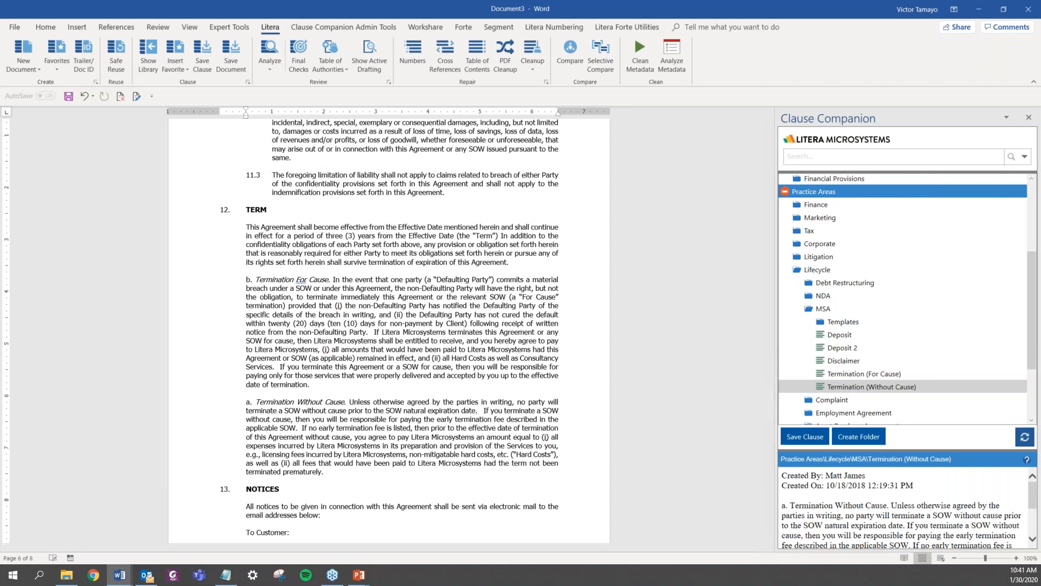
left_click(1029, 117)
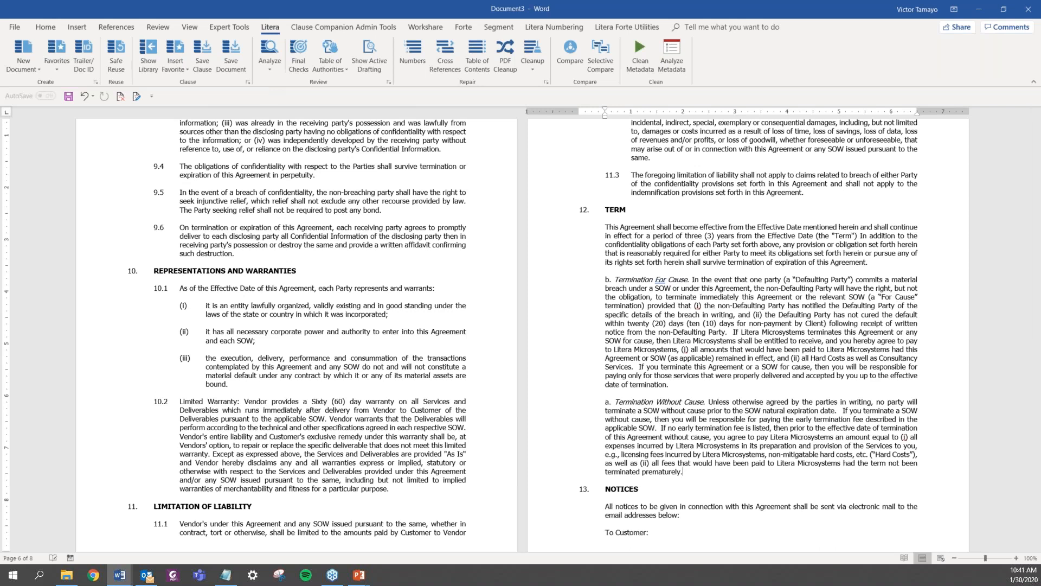
Analyze the agreement with Contract Companion and locate the item listed under Numbering Issues in the document
left_click(267, 50)
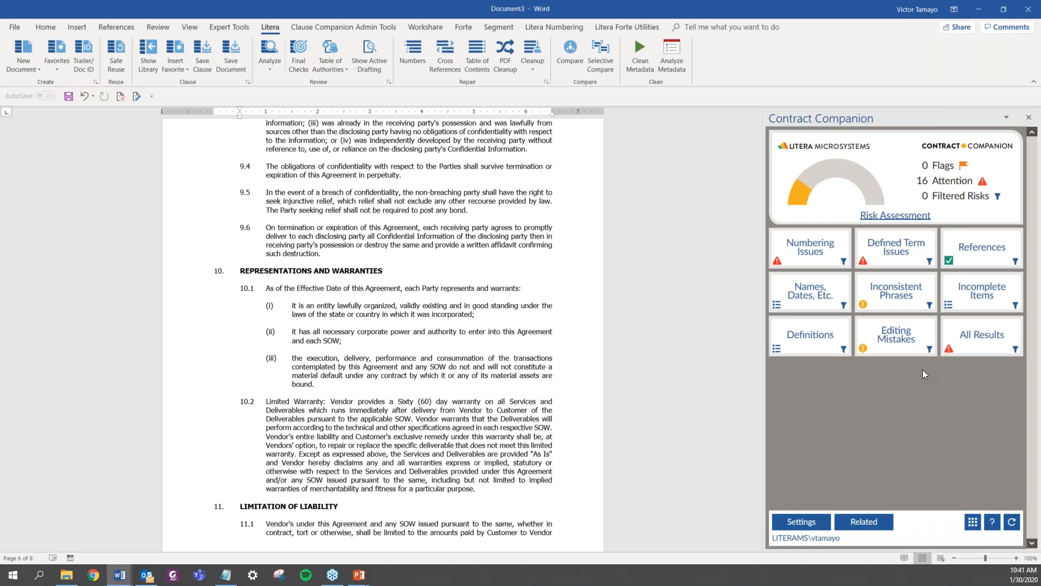
left_click(798, 252)
left_click(868, 201)
scroll(379, 277, "down", 3)
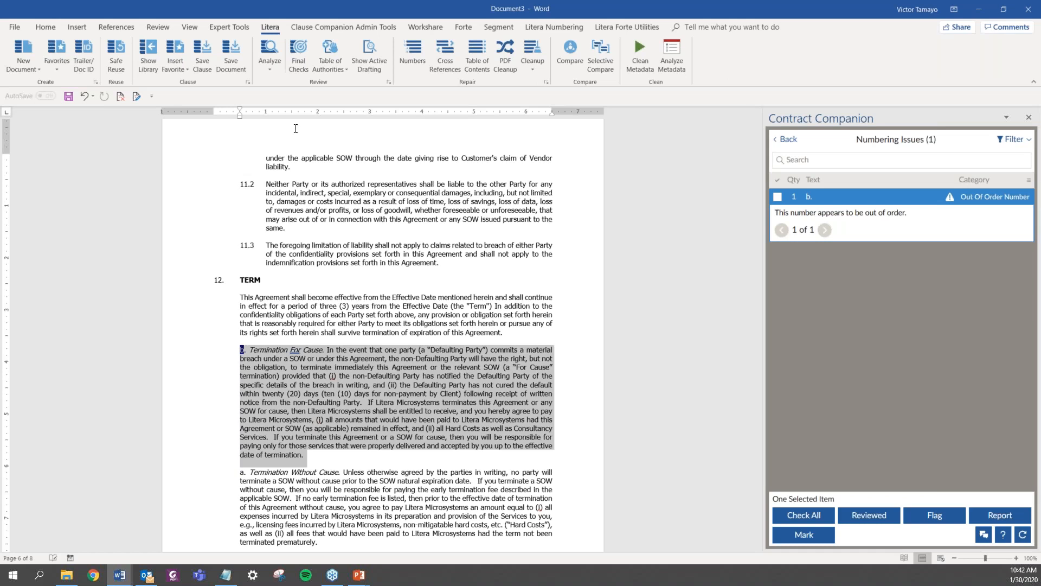
Run the Numbers repair to convert the manually numbered termination clauses in section 12 to correctly ordered automatic numbering
left_click(45, 26)
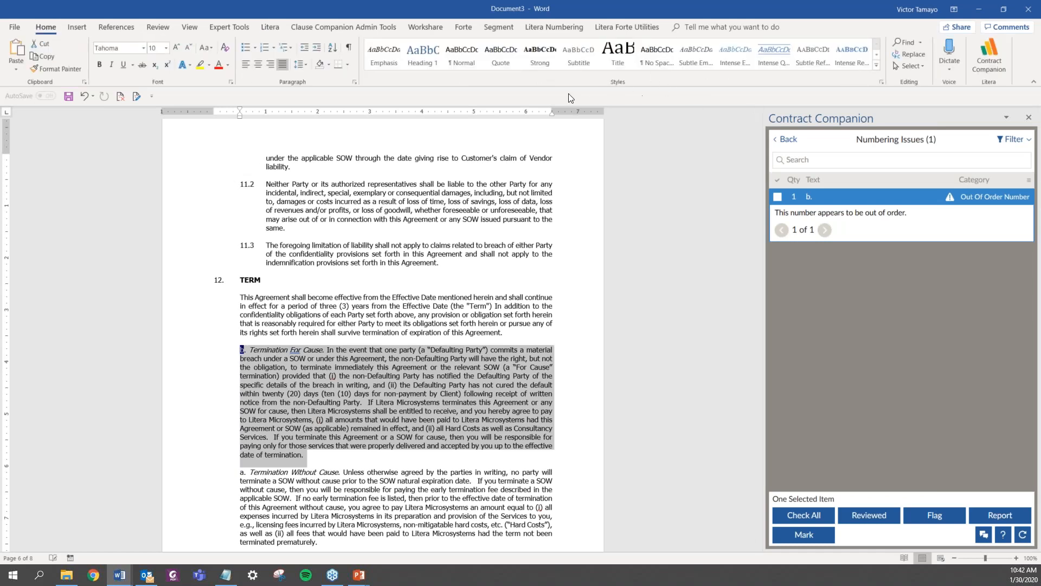
left_click(276, 26)
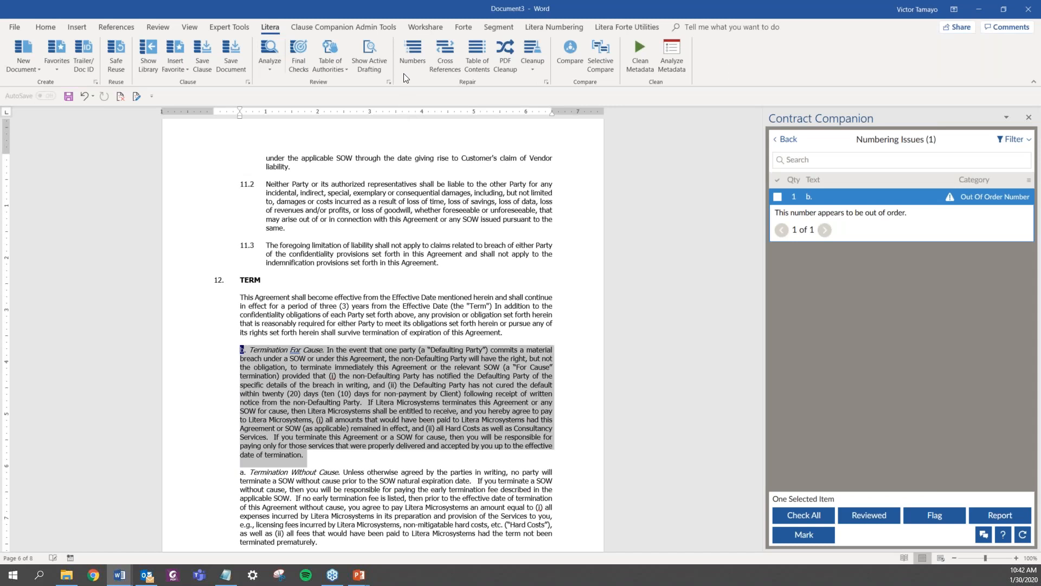
left_click(406, 57)
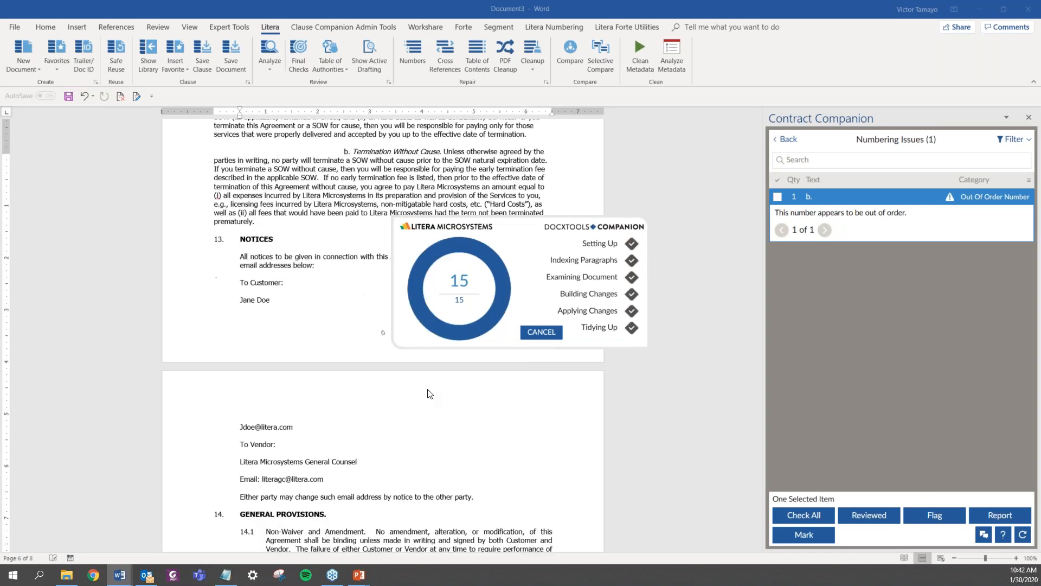
scroll(408, 341, "up", 8)
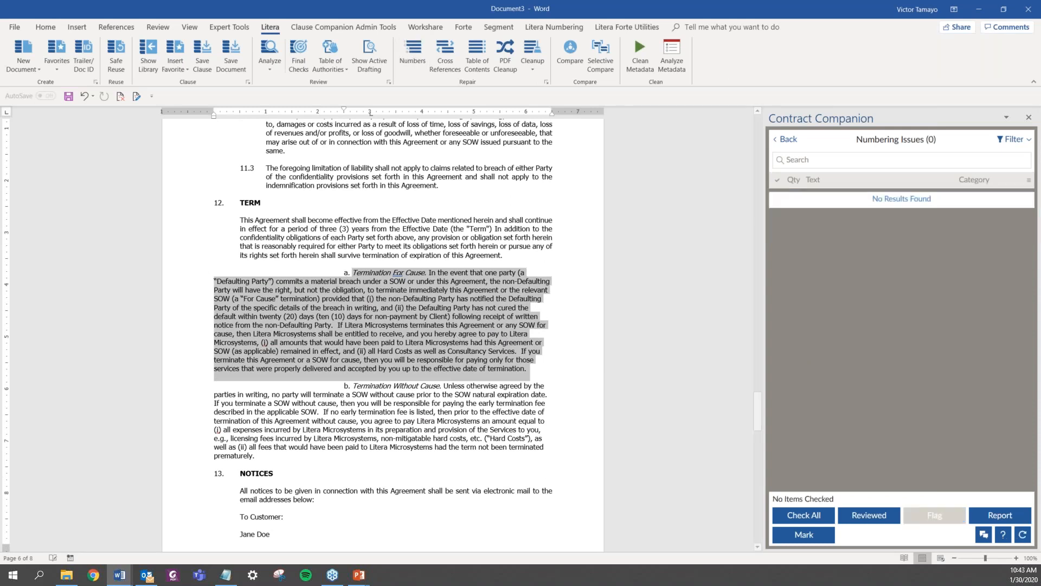
Review the Names, Dates, Etc. results in Contract Companion and locate the first listed person's name in the agreement
left_click(788, 140)
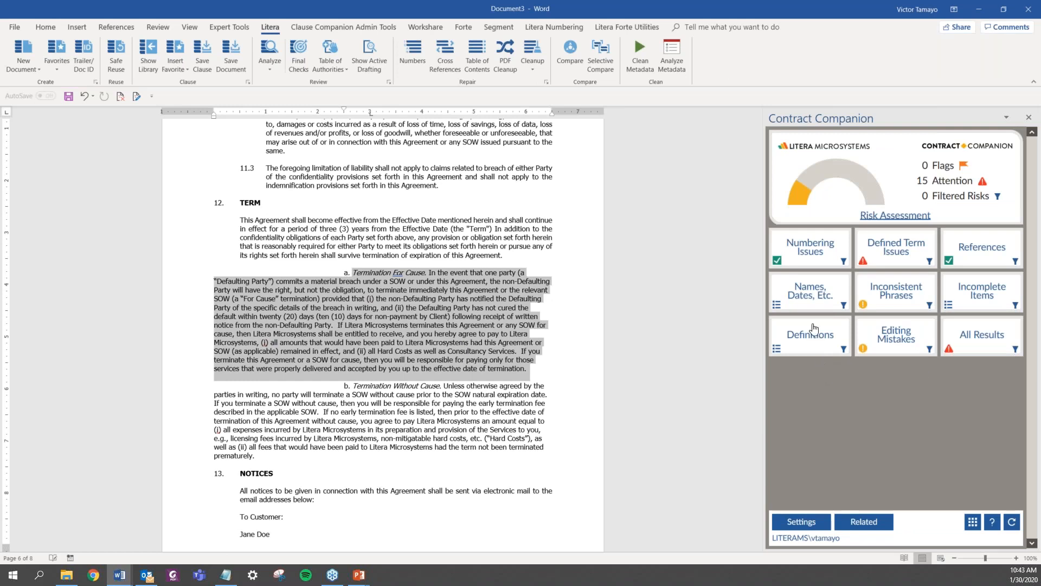
left_click(810, 305)
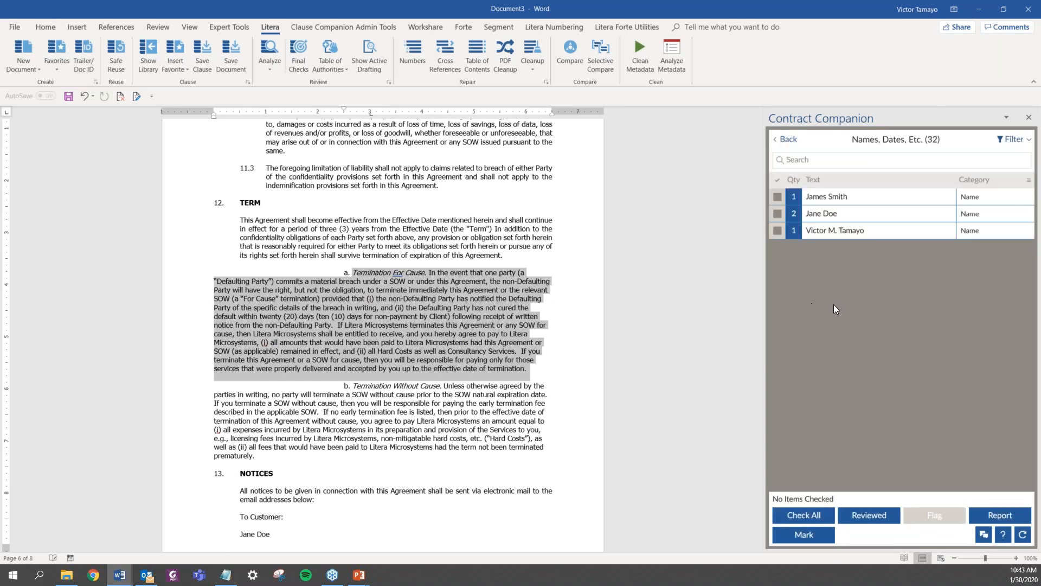
left_click(848, 206)
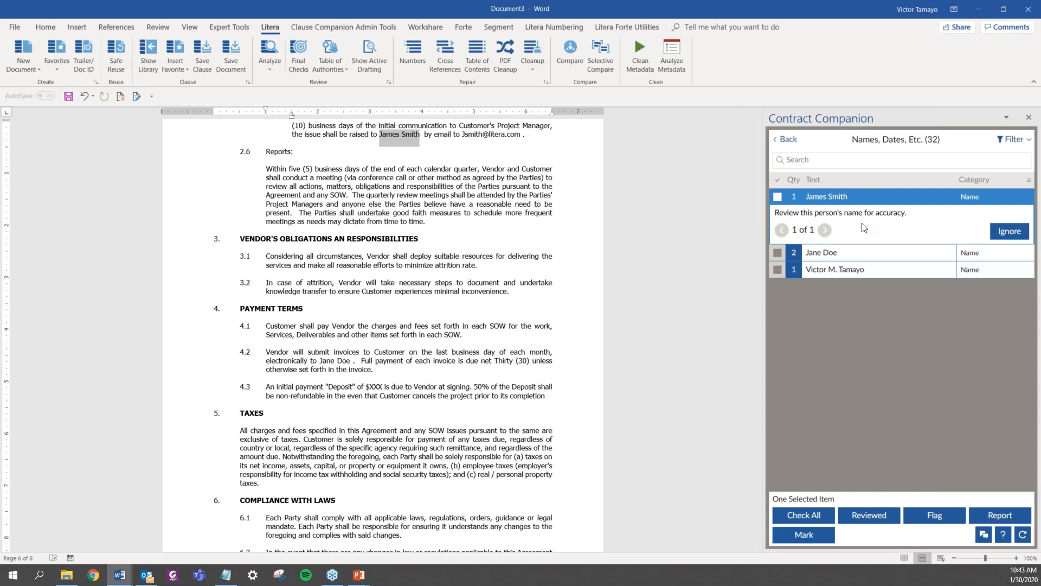
Change the Names, Dates, Etc. filter so that all result categories are listed
left_click(1013, 139)
left_click(914, 156)
left_click(897, 158)
left_click(898, 159)
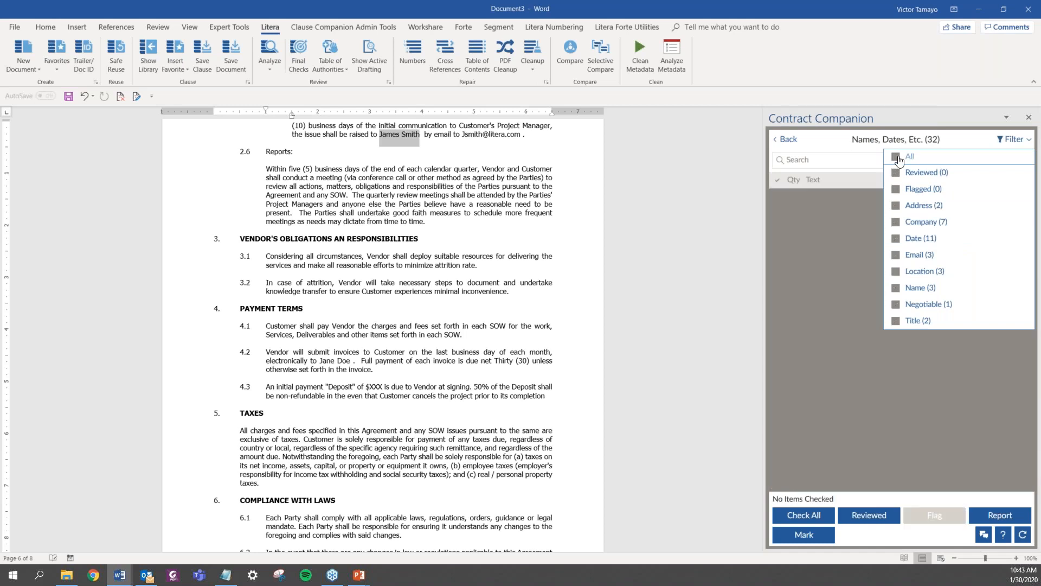
left_click(899, 159)
left_click(822, 137)
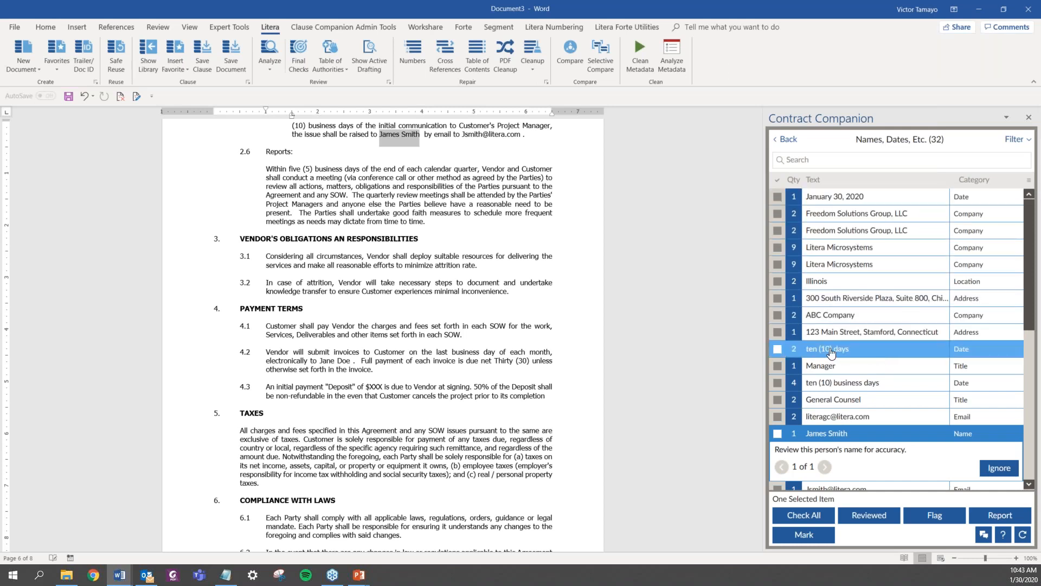
Generate a report covering only the items ten (10) days, ten (10) business days and January 30, 2020
left_click(777, 348)
left_click(778, 383)
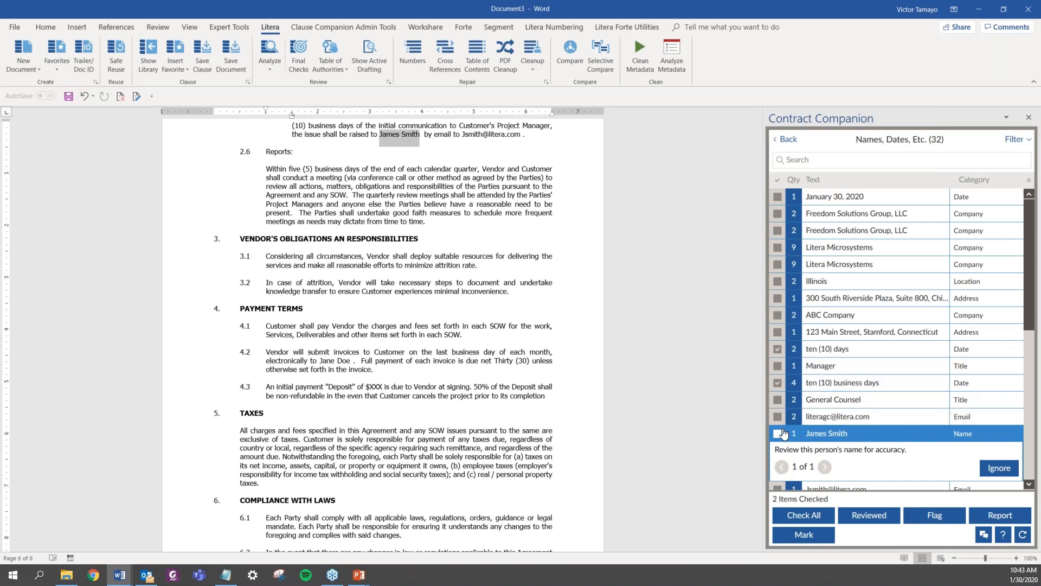
left_click(777, 198)
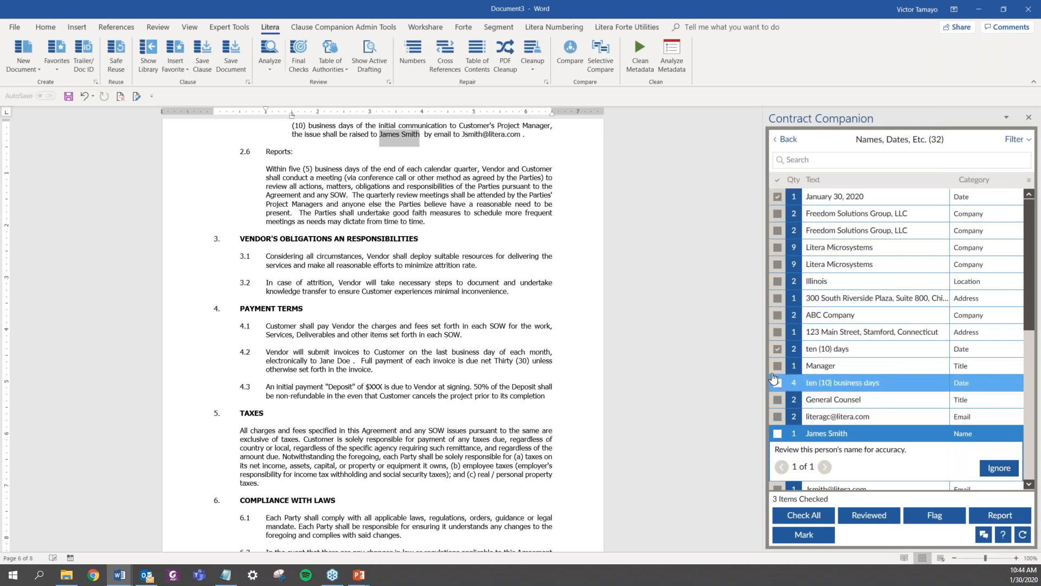
left_click(1003, 523)
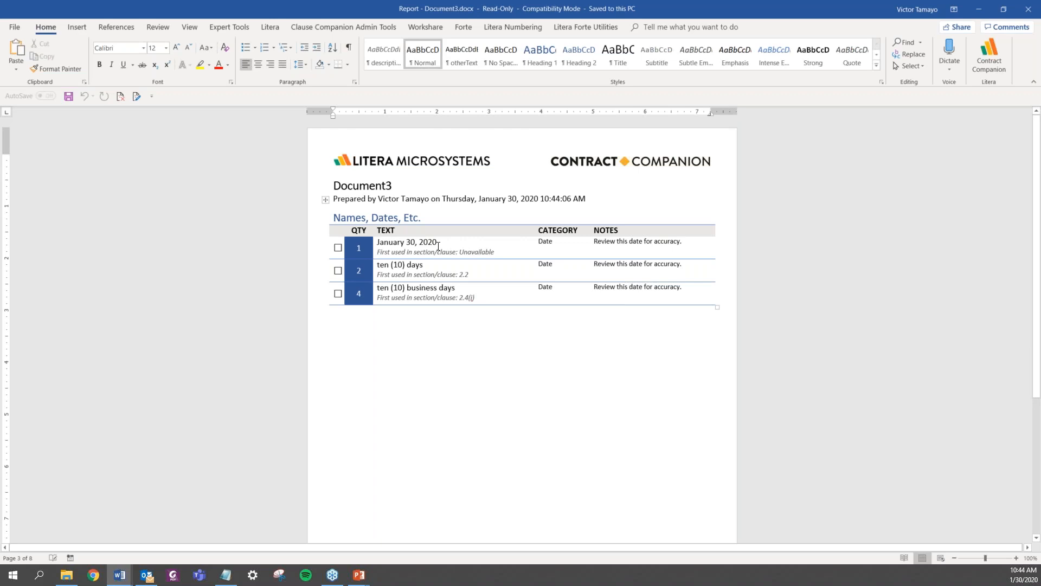
Add "Please review and confirm" to the January 30, 2020 notes in the report, then close it without saving
left_click(685, 246)
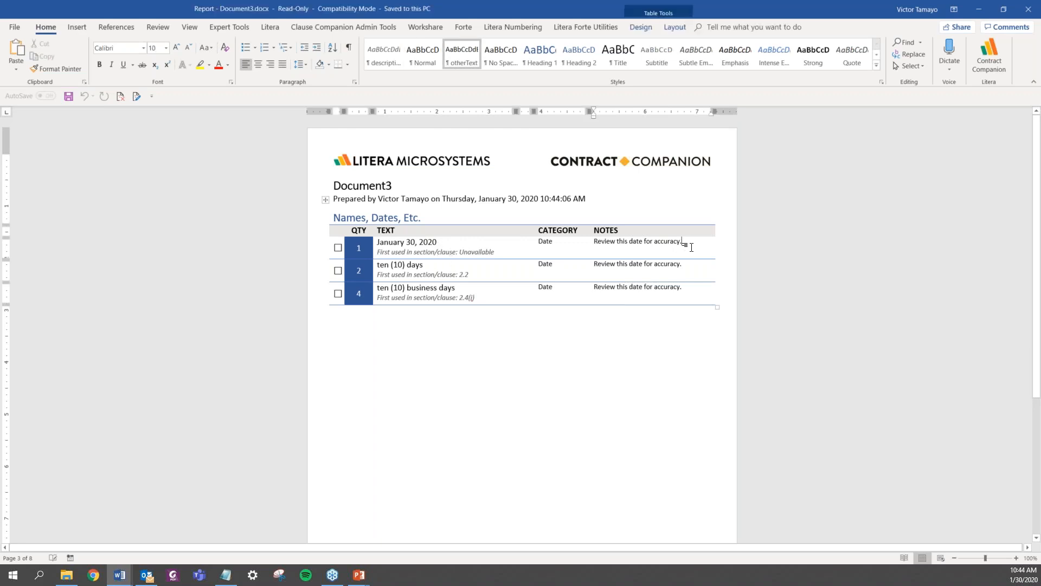
type("Please rev")
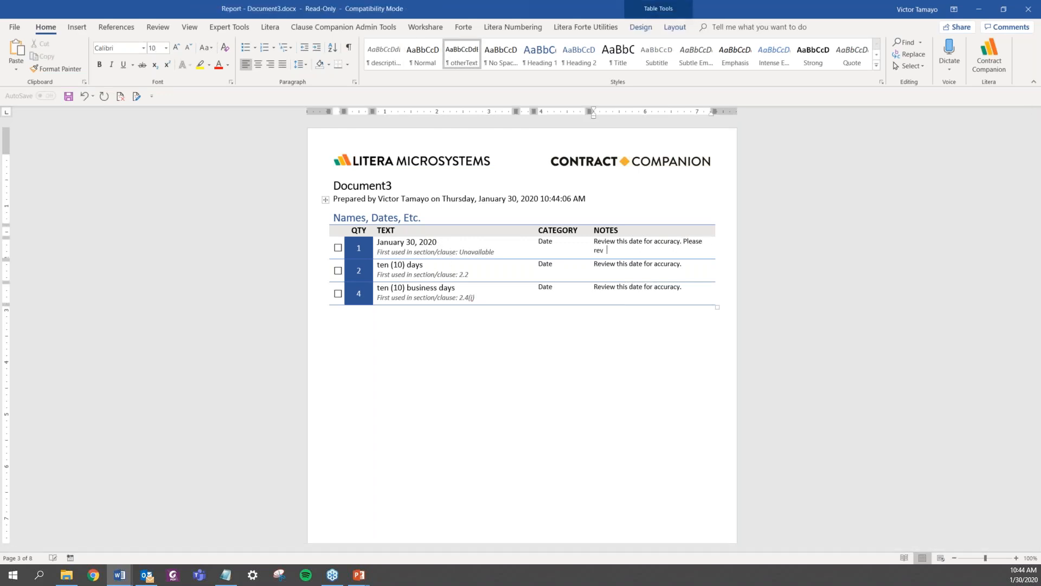
type("iew and confirm")
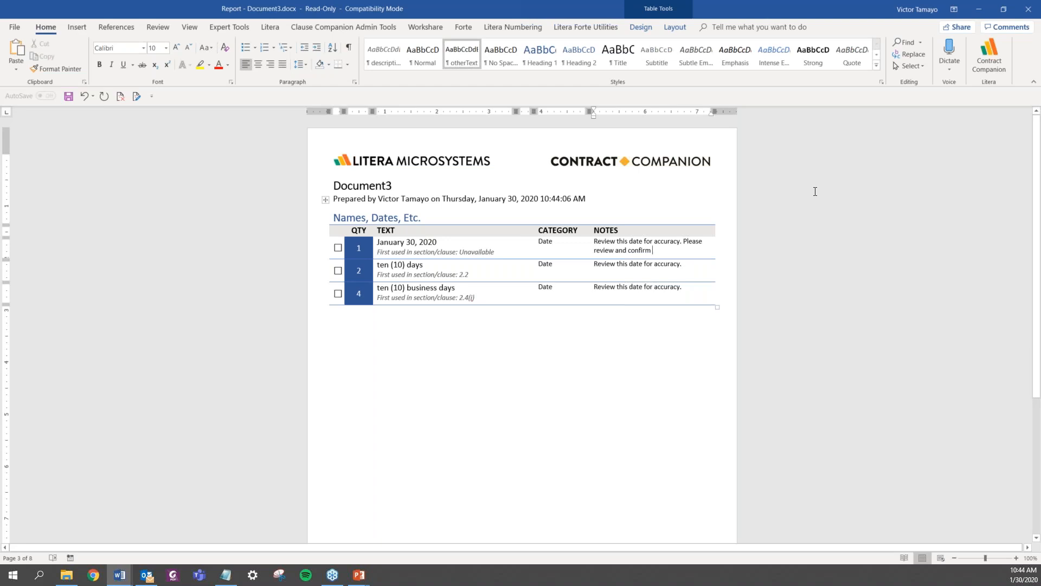
left_click(1028, 9)
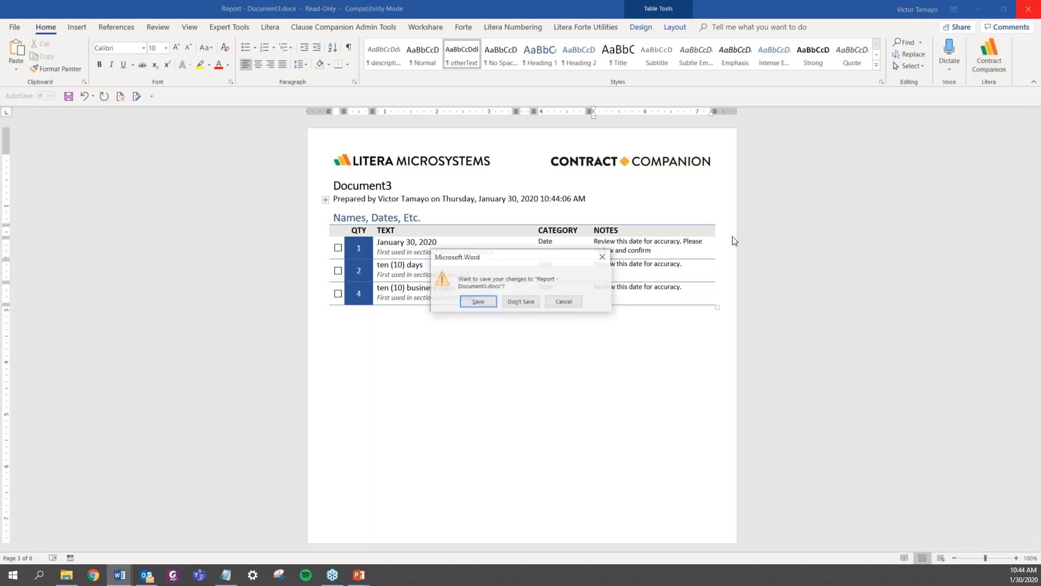
left_click(524, 302)
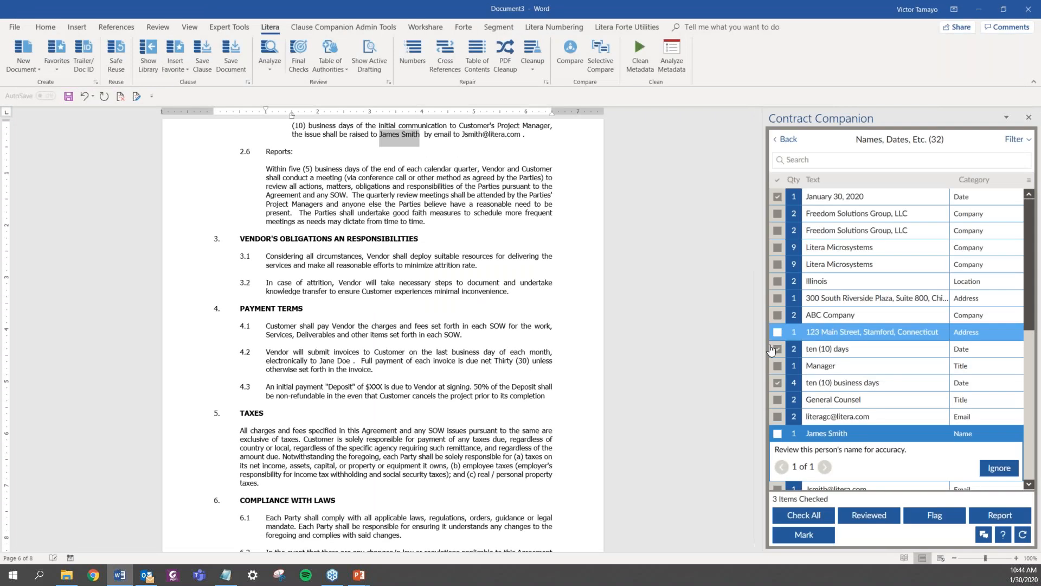
Uncheck the three report dates and flag the January 30, 2020 item in the results list
left_click(776, 350)
left_click(777, 351)
left_click(777, 382)
left_click(778, 197)
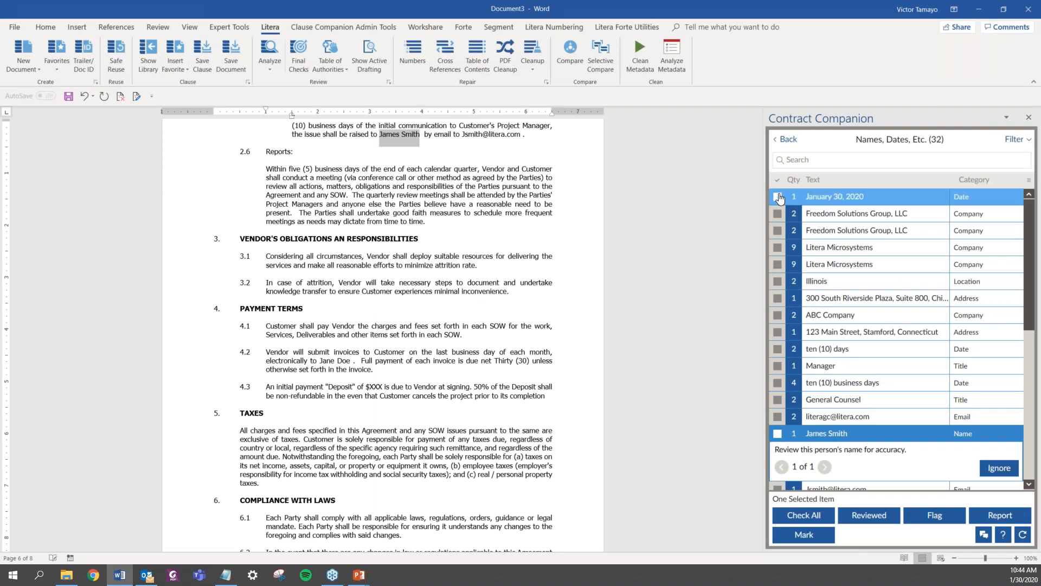
left_click(842, 200)
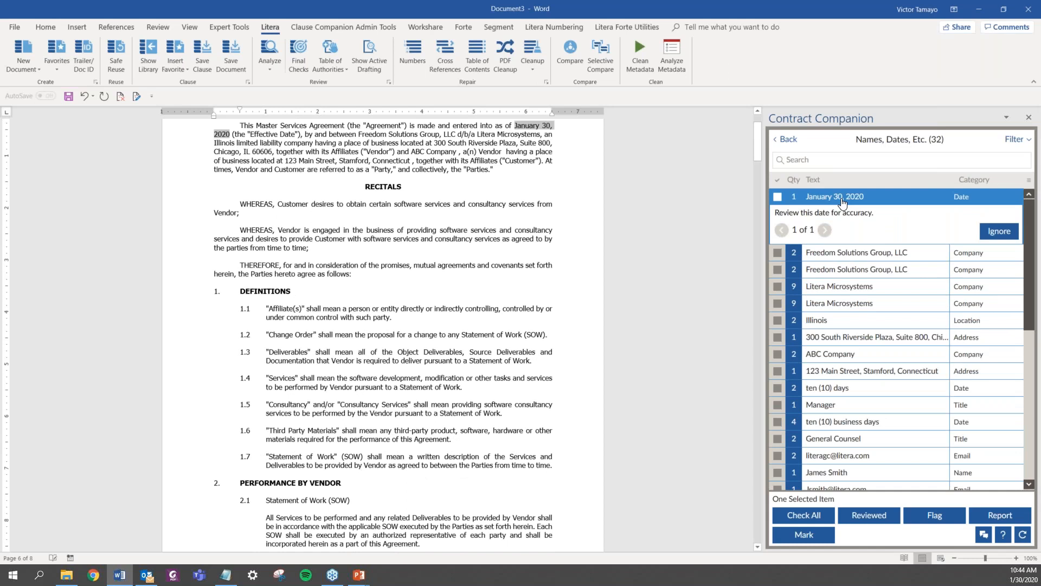
left_click(942, 521)
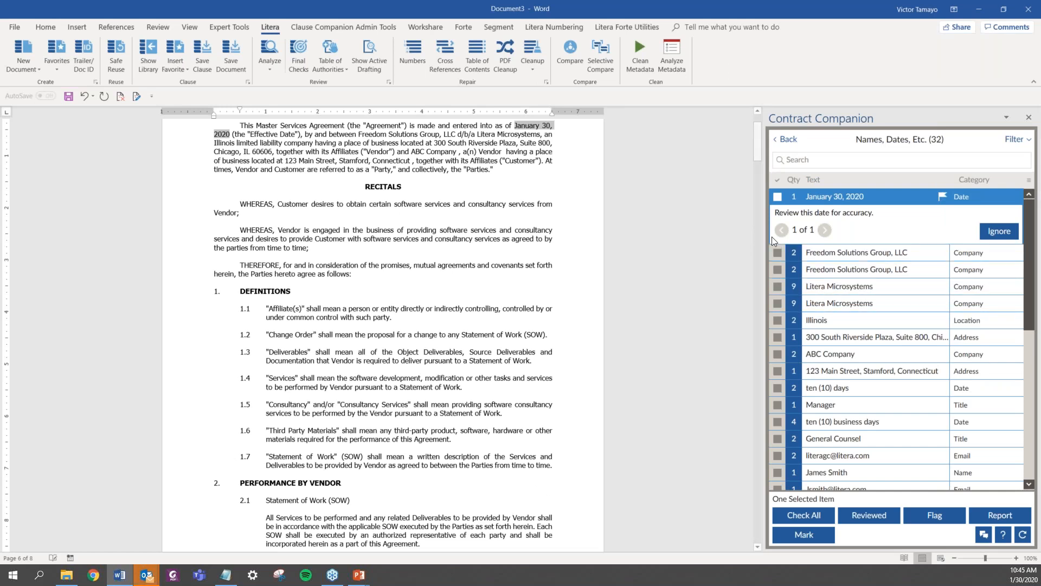
Locate the flagged January 30, 2020 item through the Risk Assessment results and return to the analysis overview
left_click(787, 141)
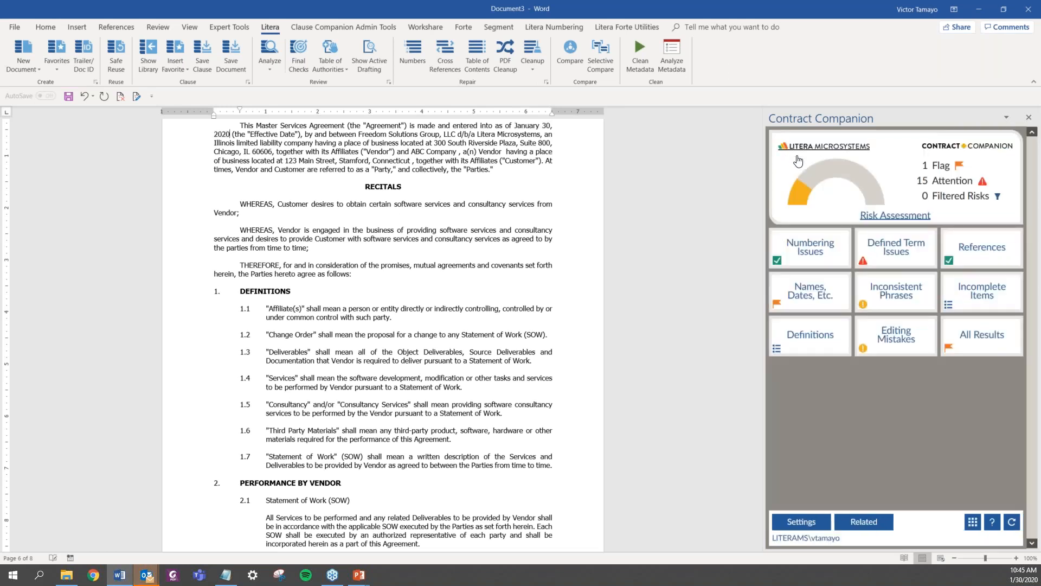
left_click(932, 170)
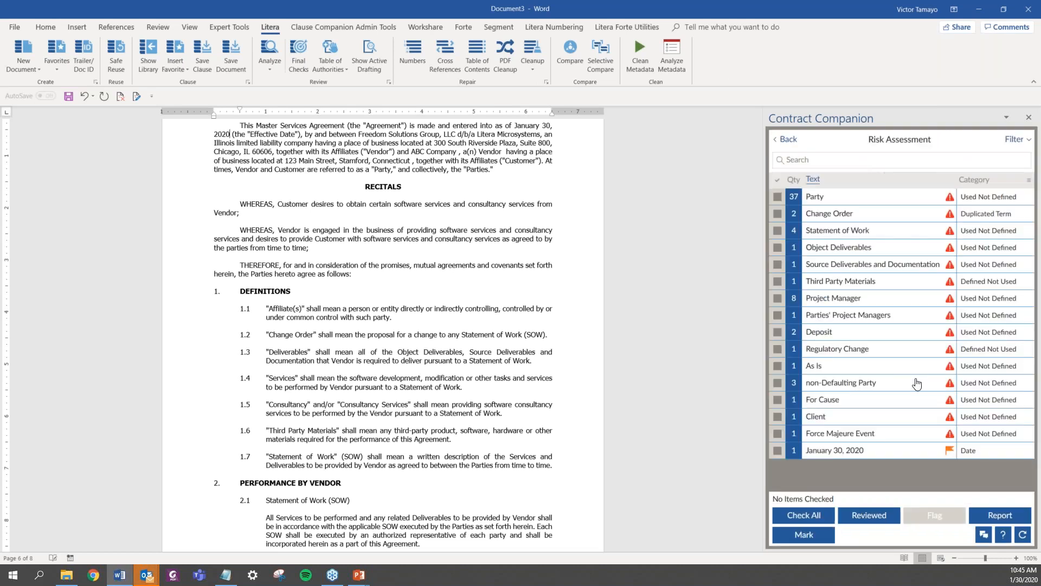
left_click(870, 457)
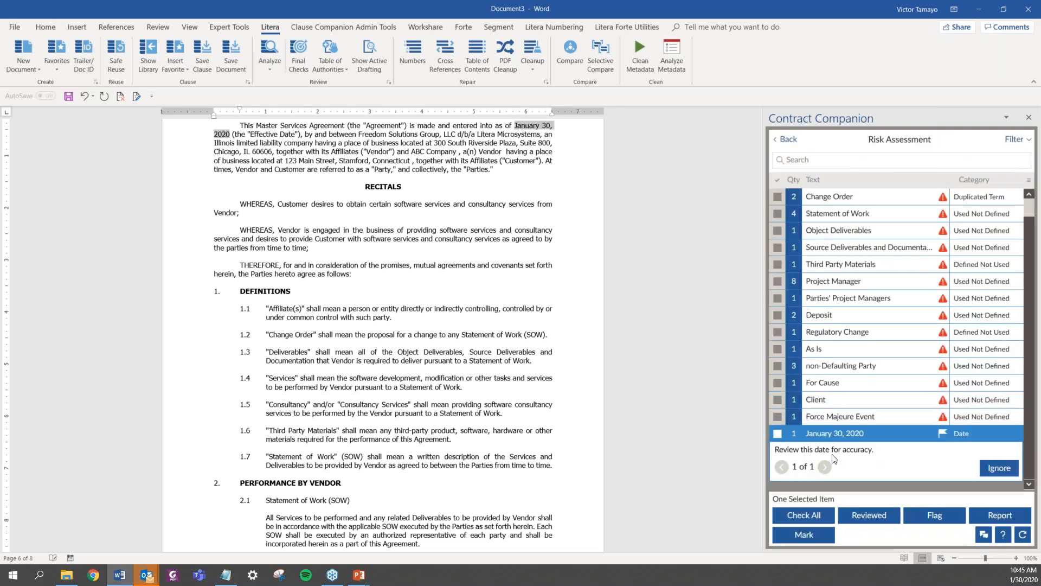
left_click(788, 140)
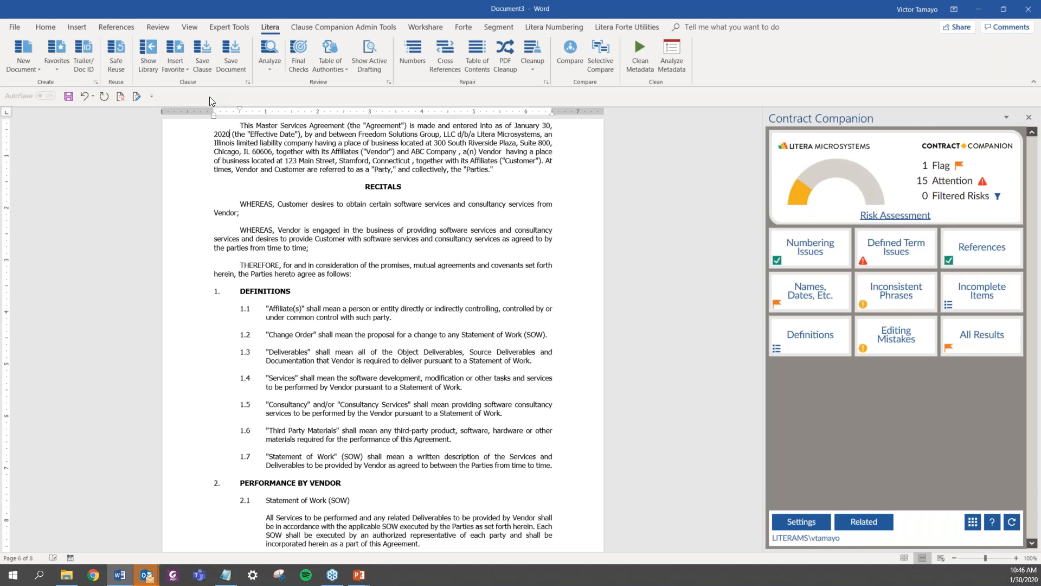
Insert a new table of contents at the top of the Master Services Agreement
scroll(325, 199, "up", 3)
left_click(331, 186)
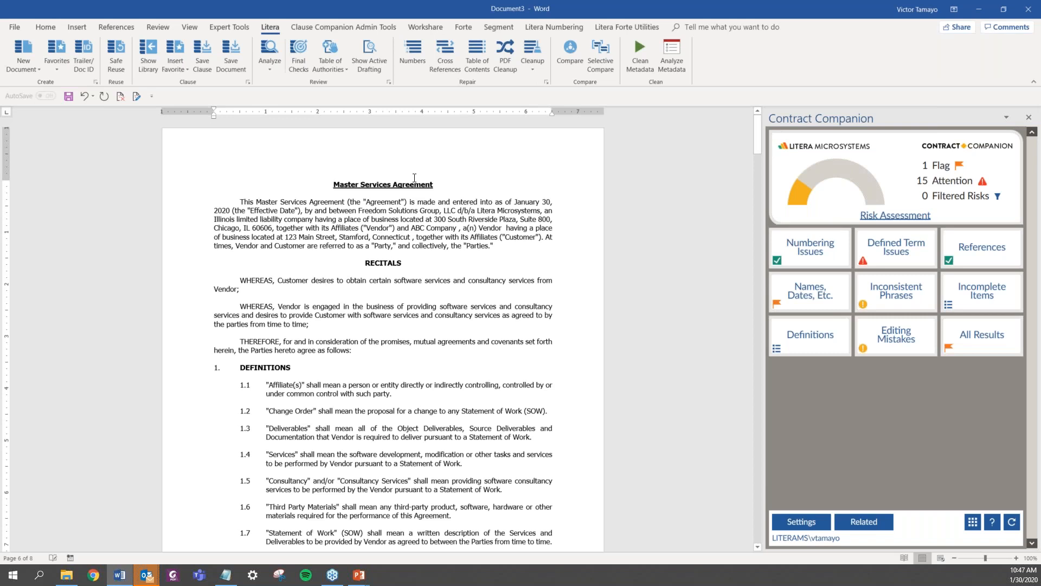
left_click(477, 54)
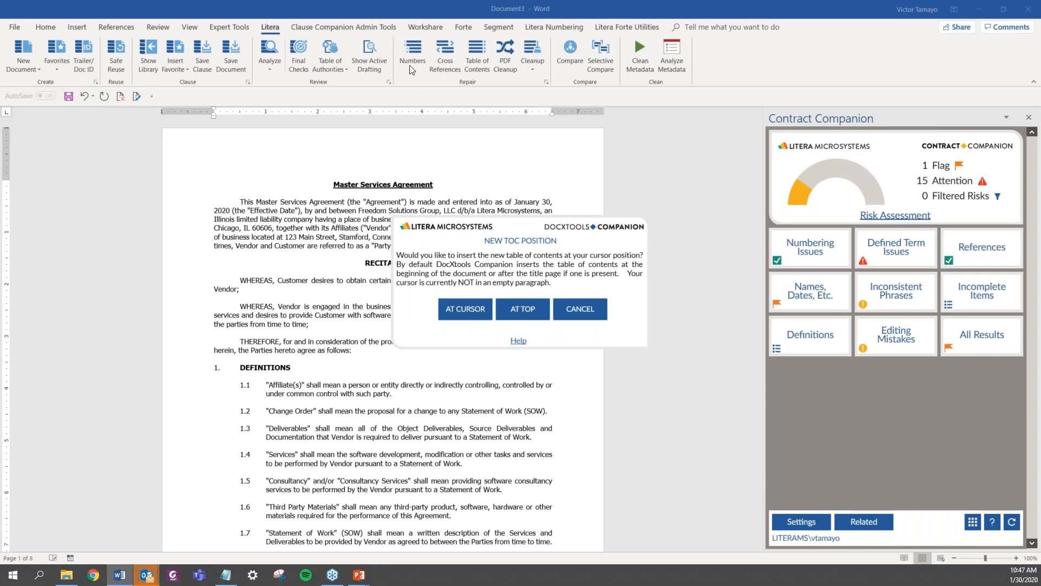
left_click(522, 322)
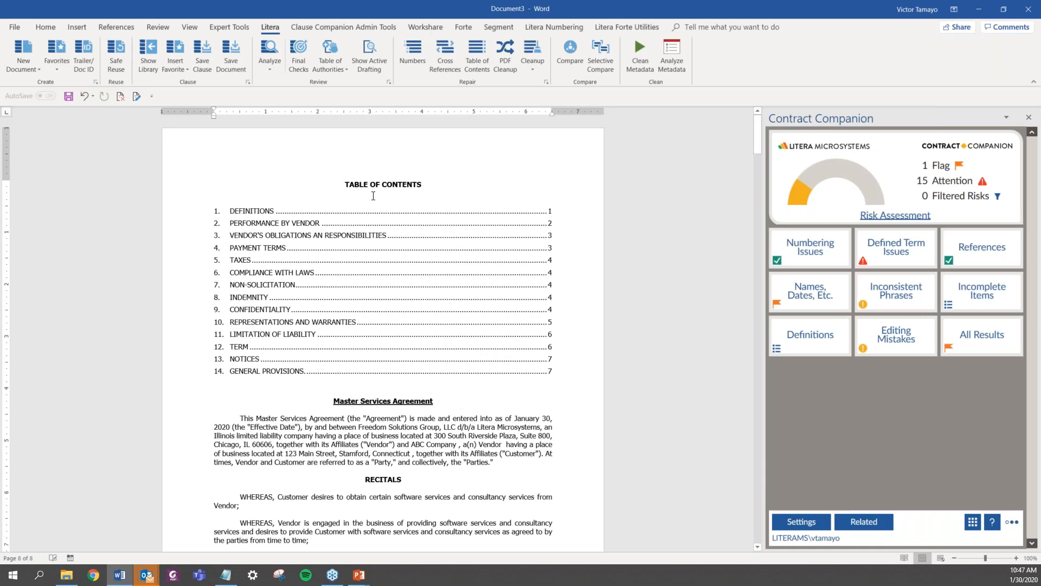
right_click(354, 228)
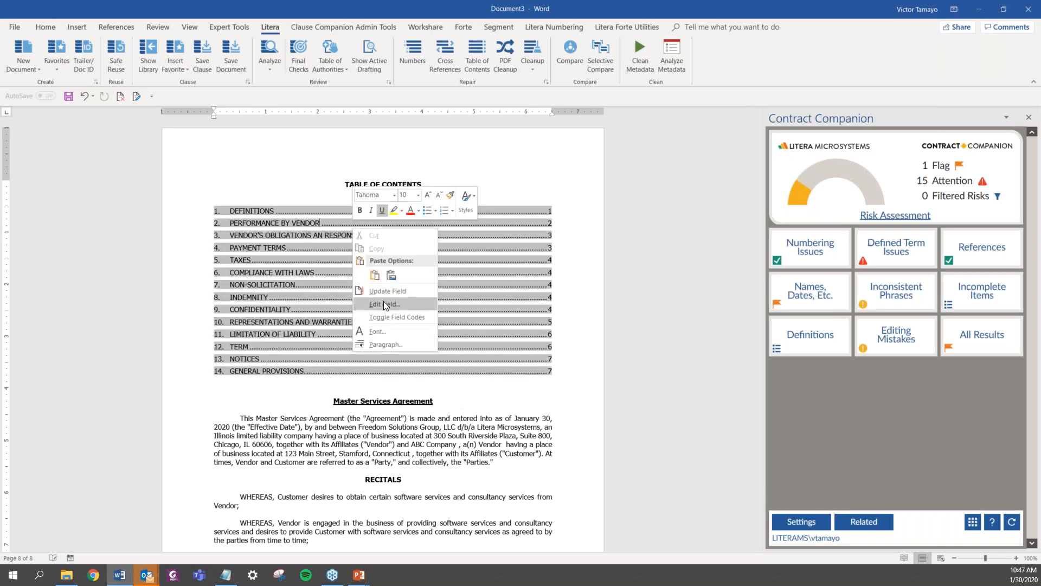
left_click(569, 264)
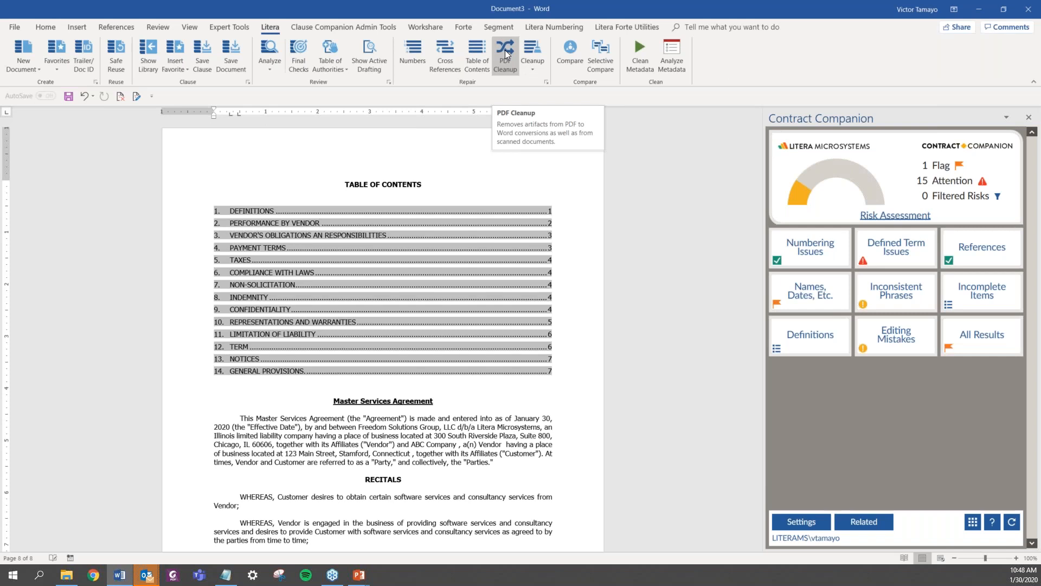
left_click(533, 63)
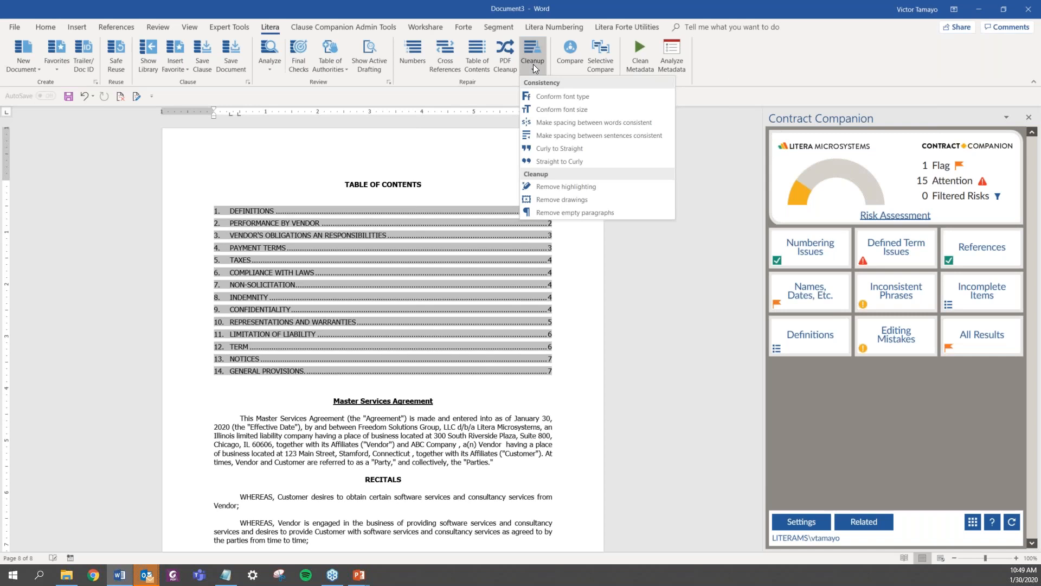
left_click(466, 104)
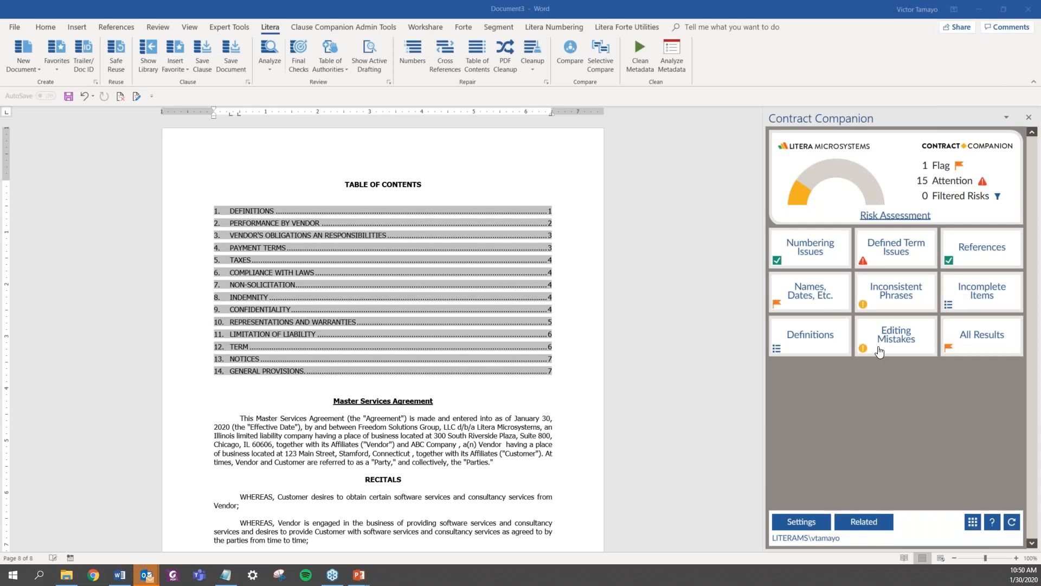
Review the agreement's defined terms in the Definitions results and return to the analysis overview
left_click(796, 346)
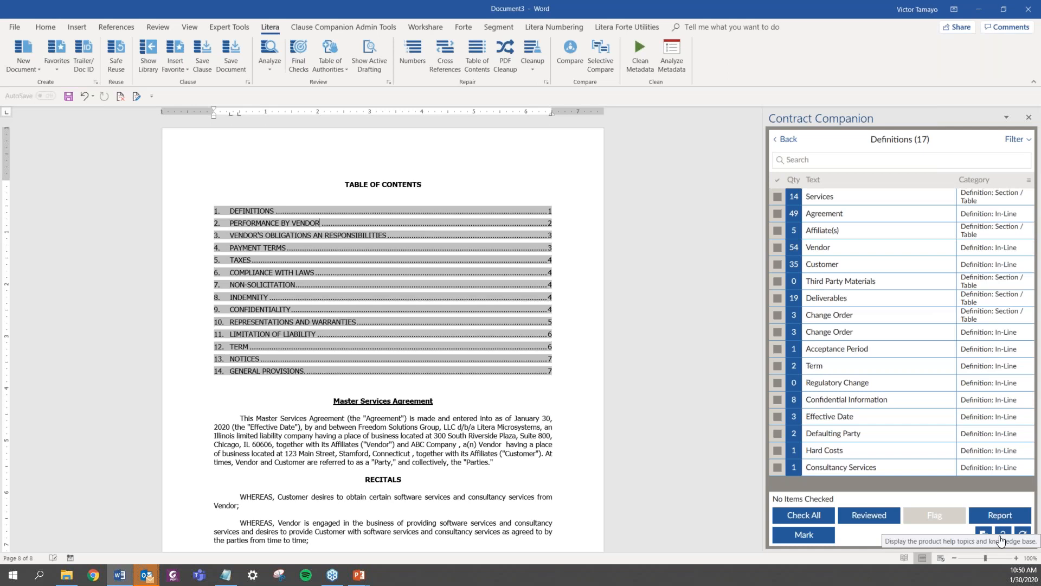
left_click(789, 140)
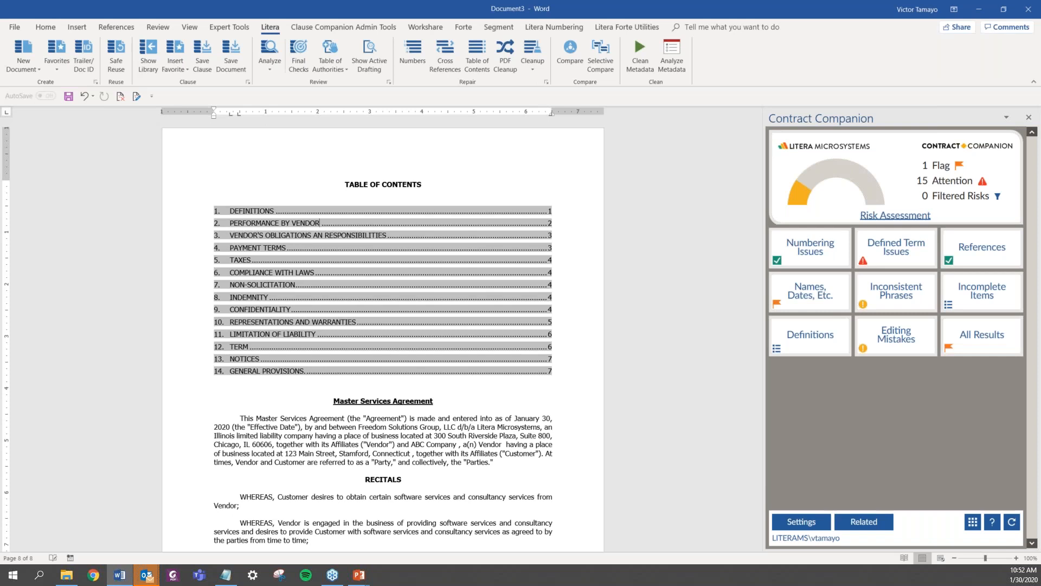
scroll(82, 27, "up", 2)
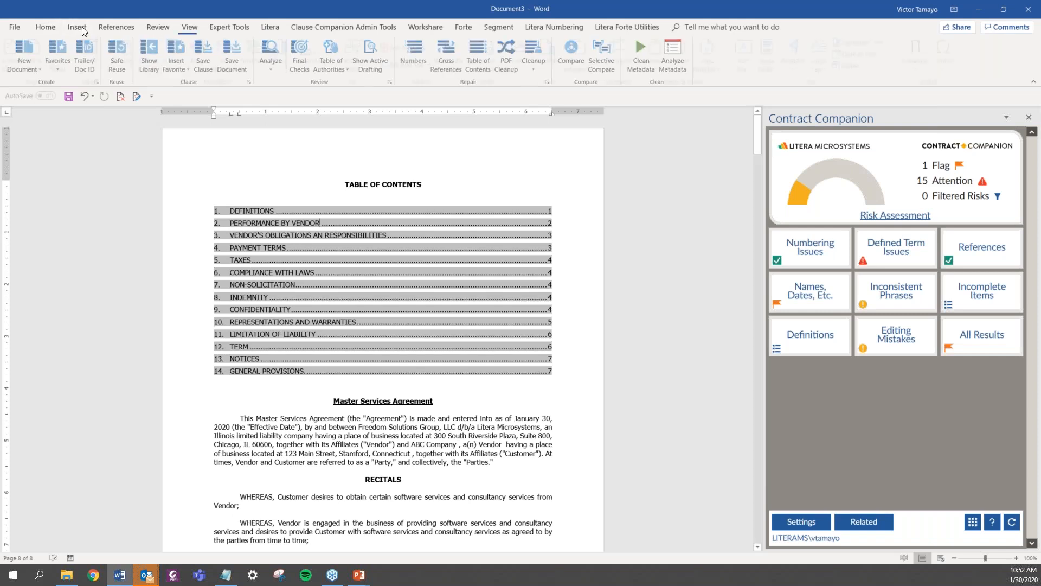
left_click(77, 27)
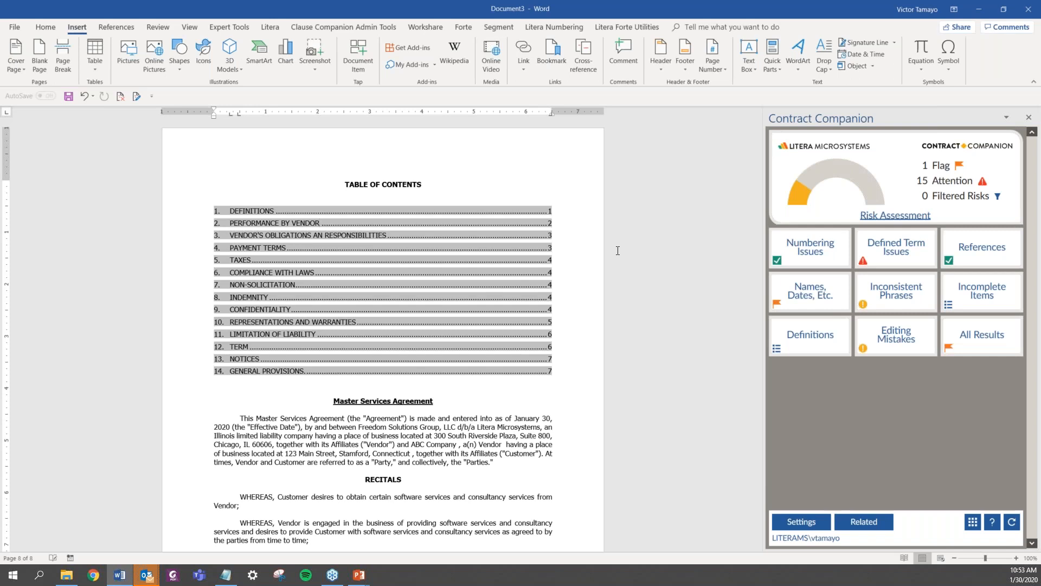
left_click(270, 27)
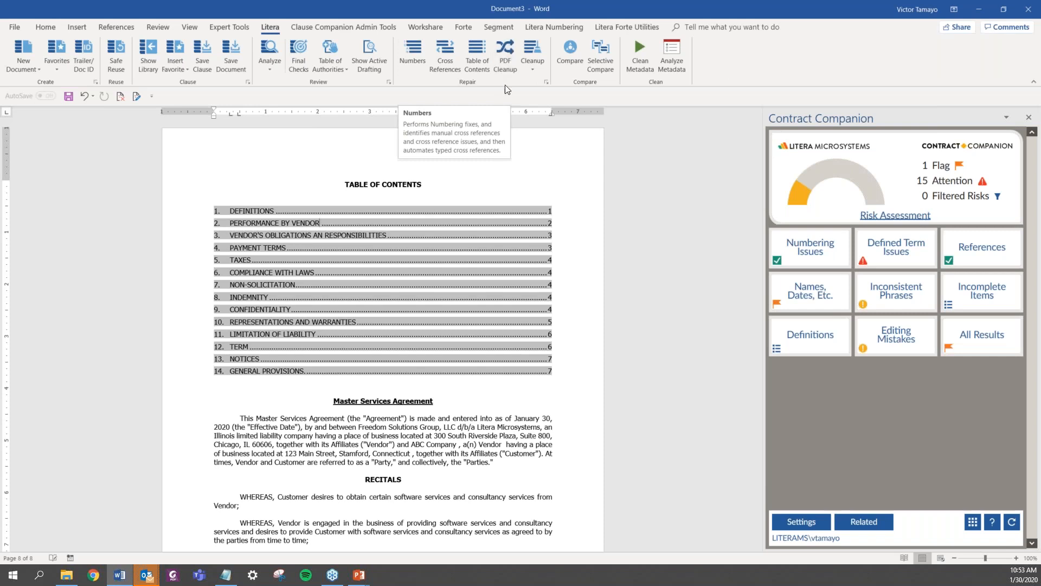
left_click(532, 74)
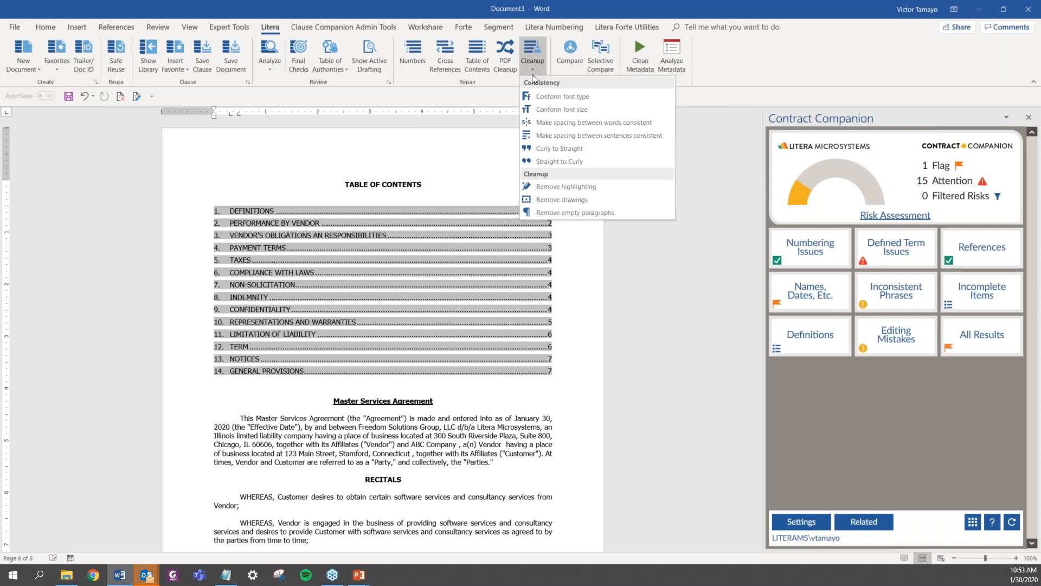
left_click(480, 94)
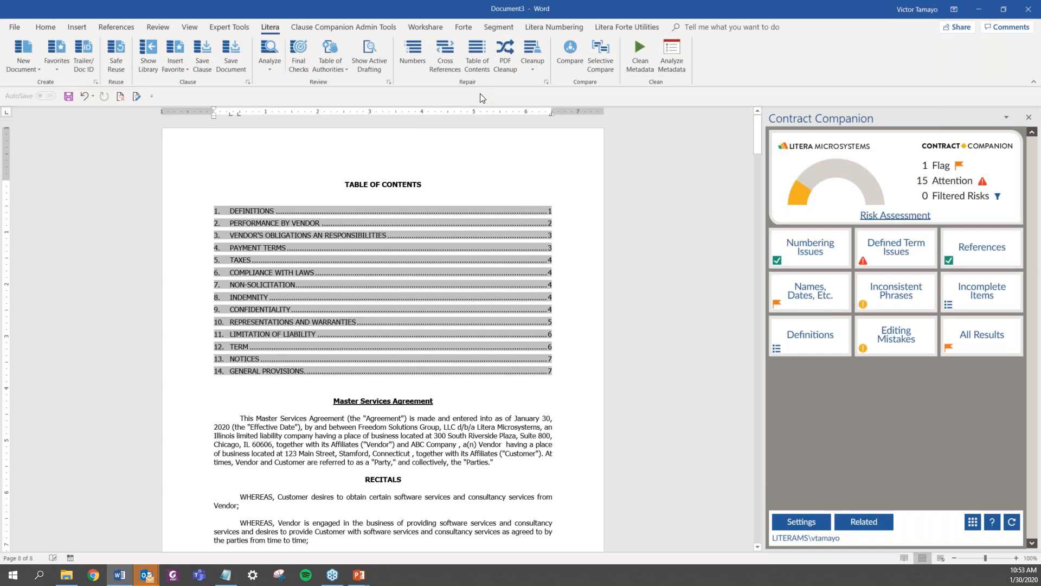